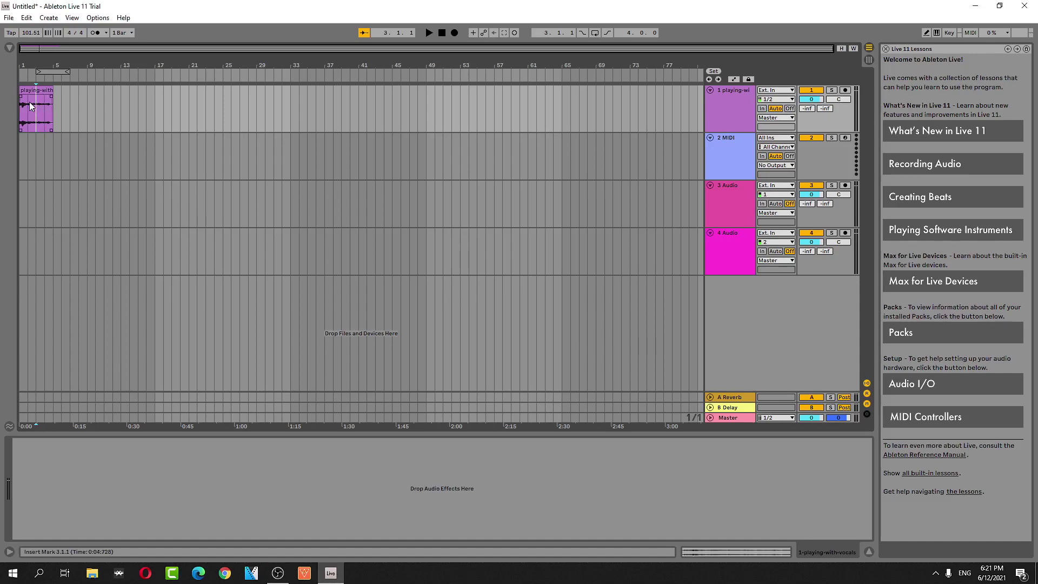
- Open the playing-with-vocals clip in Clip View, then collapse the browser and groove pool
key("ctrl+alt+b")
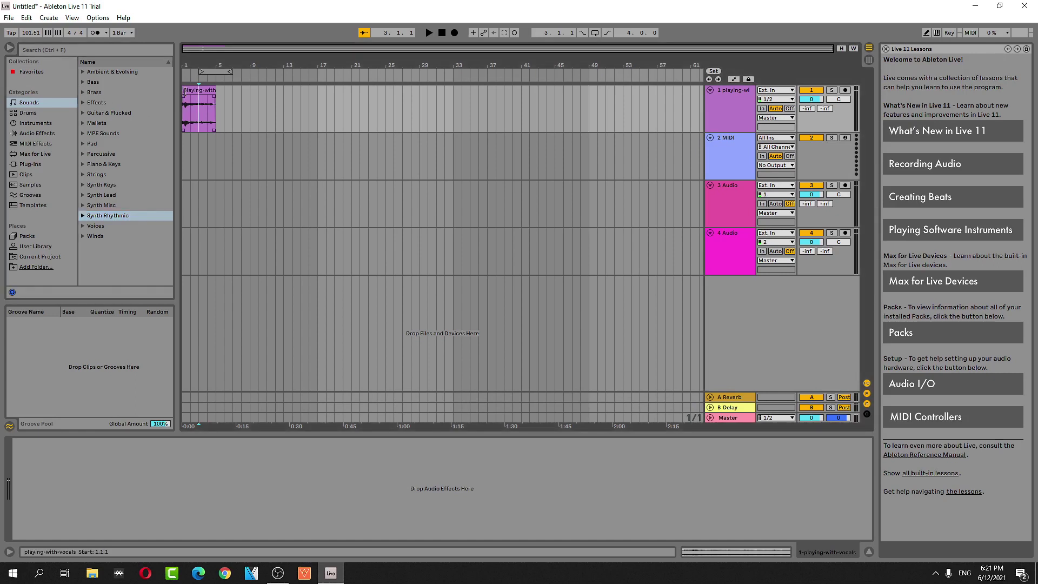
double_click(199, 90)
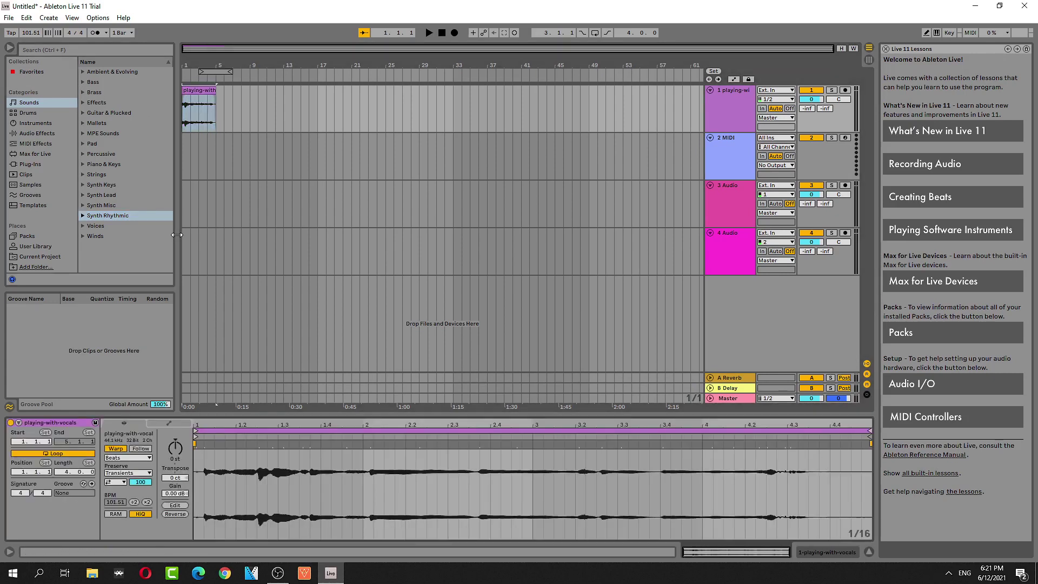
left_click_drag(174, 233, 20, 183)
left_click(8, 49)
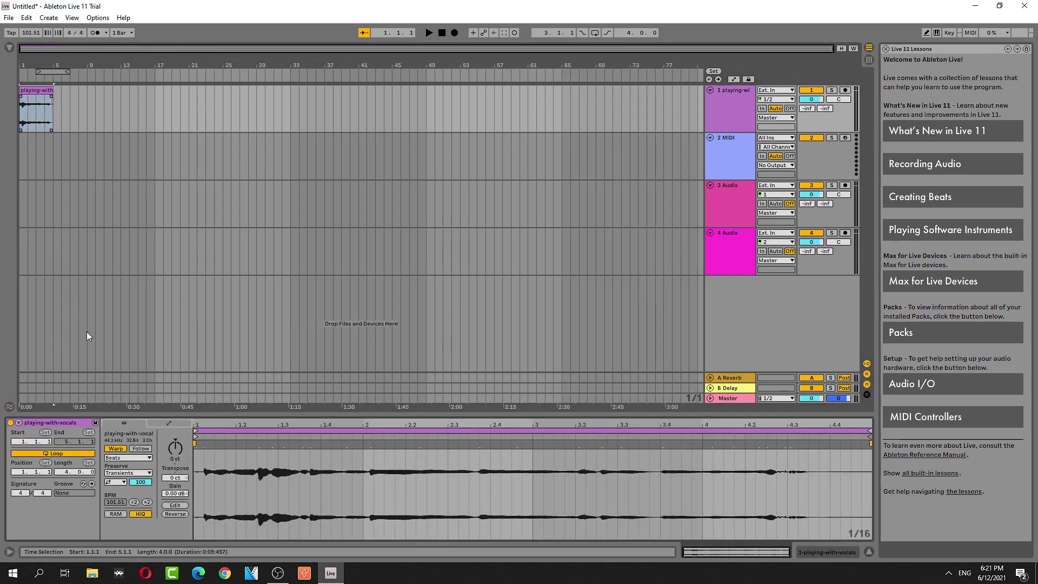
- Put the vocal clip in Tones warp mode and audition it transposed up 12 semitones
left_click(130, 458)
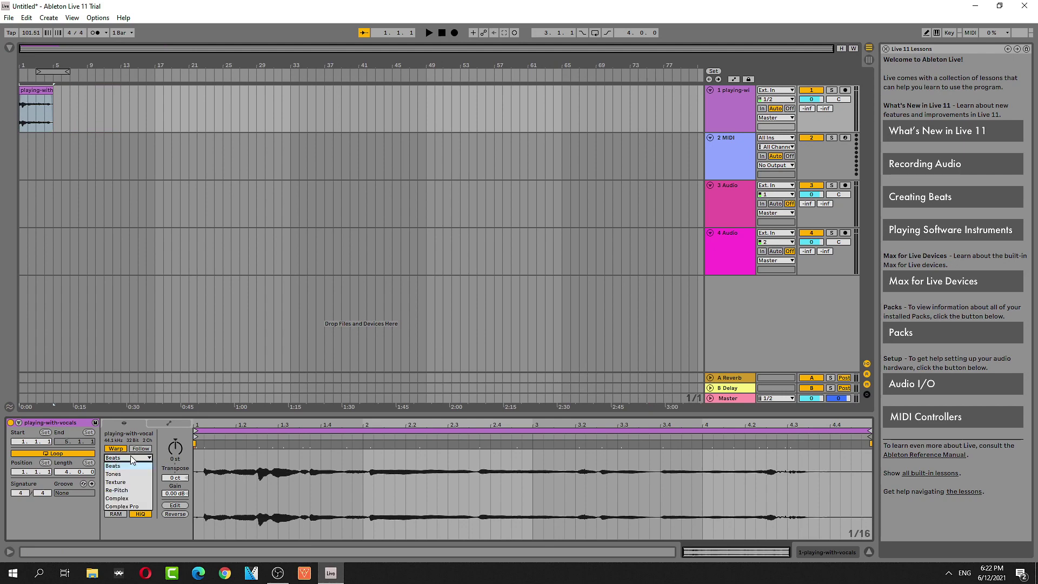
left_click(126, 474)
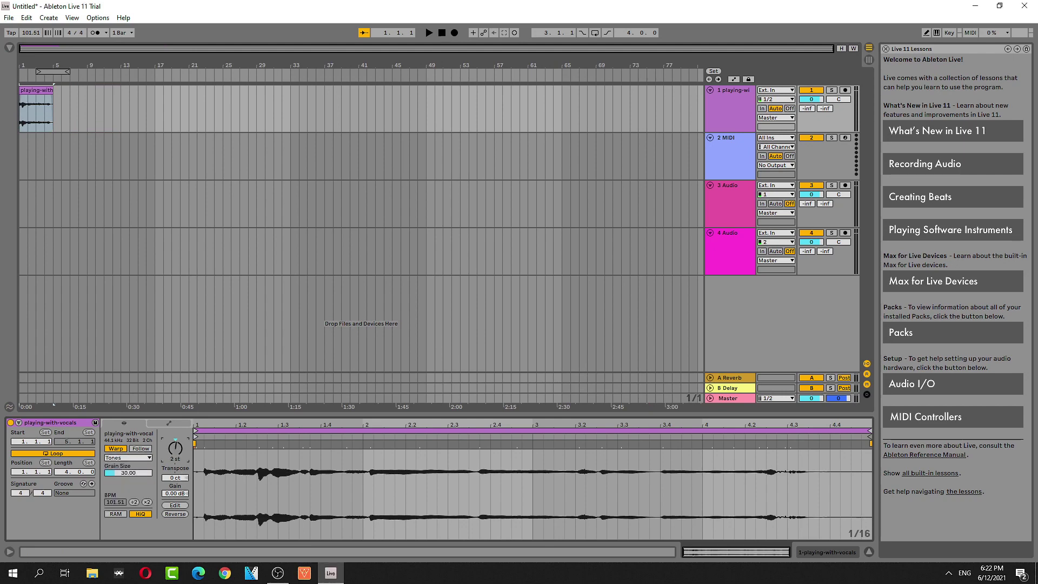
left_click(425, 33)
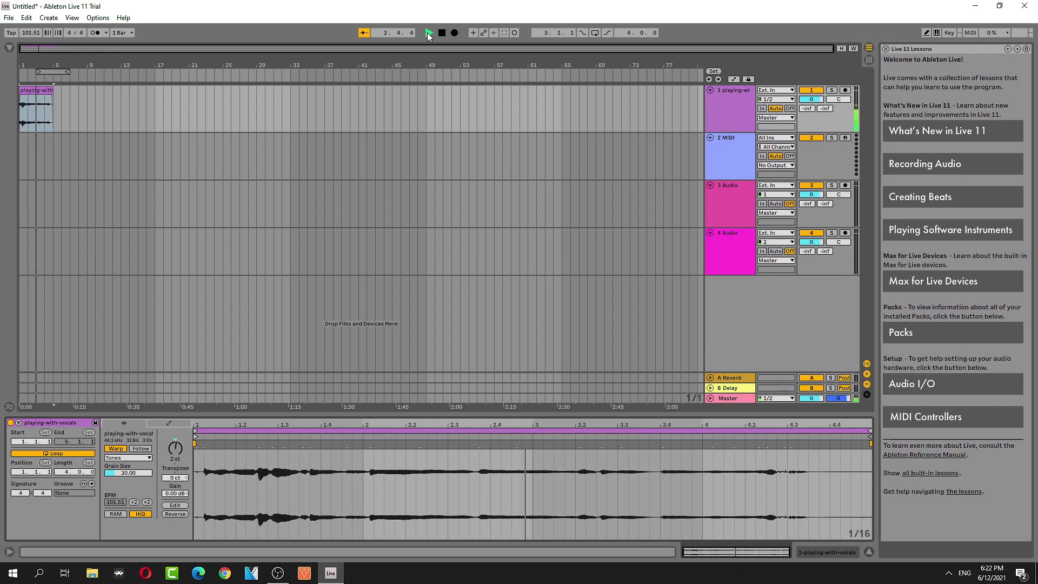
left_click(440, 33)
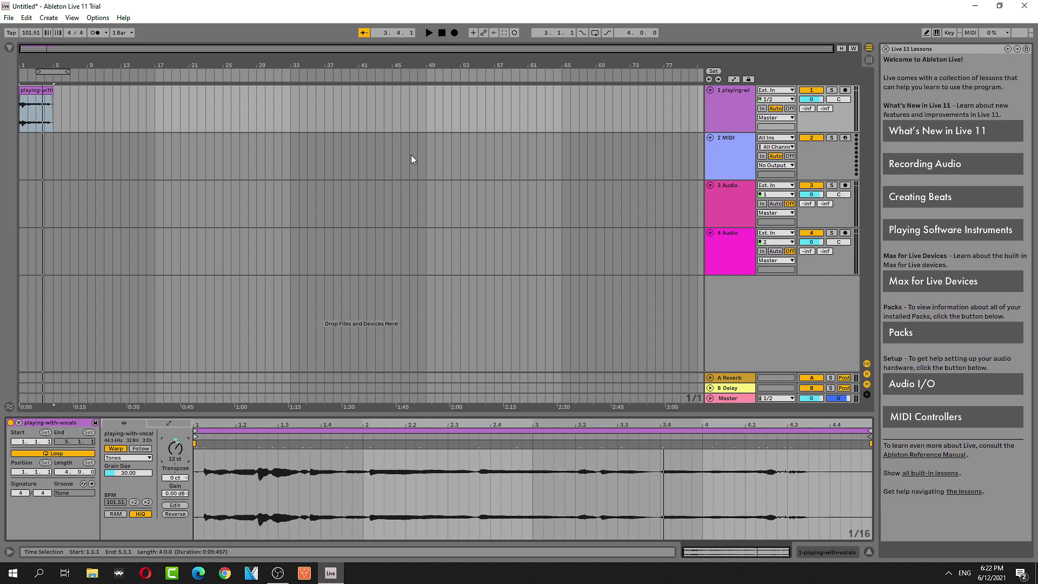
left_click(425, 31)
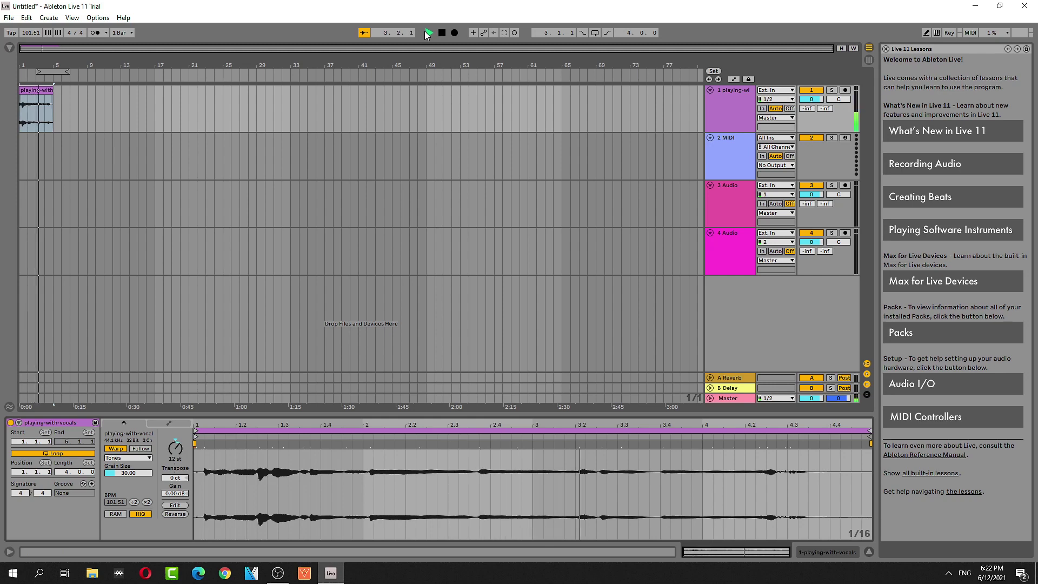
left_click(426, 32)
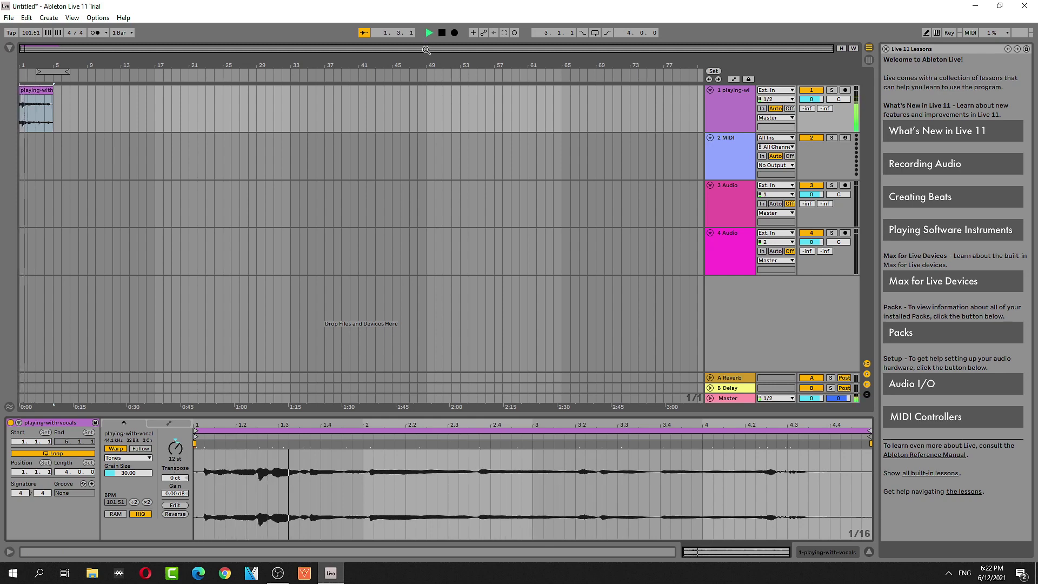
left_click(440, 33)
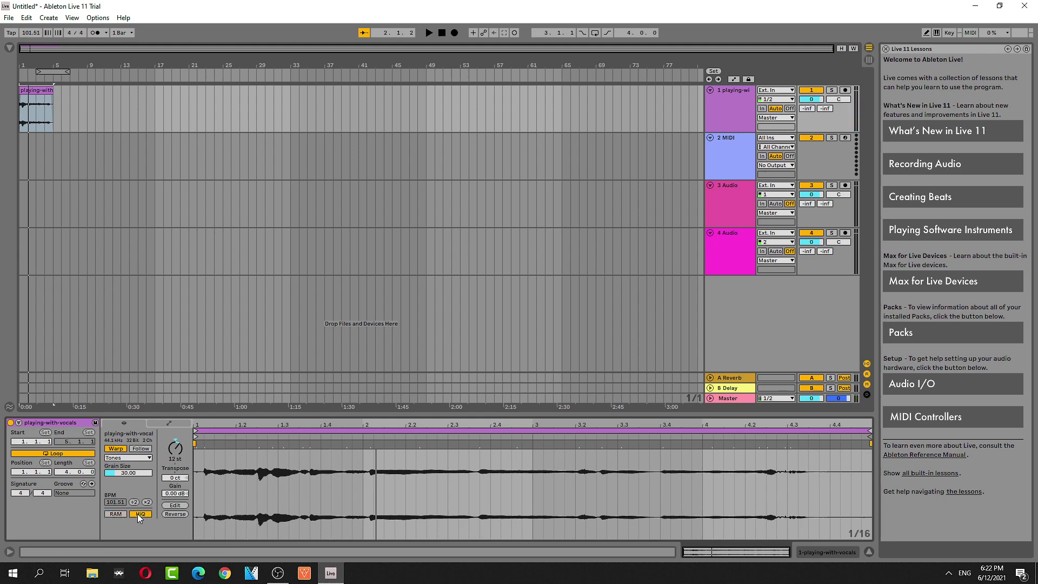
- Switch the clip to Re-Pitch warping, drop transposition to 9 semitones, and audition it twice
left_click(137, 458)
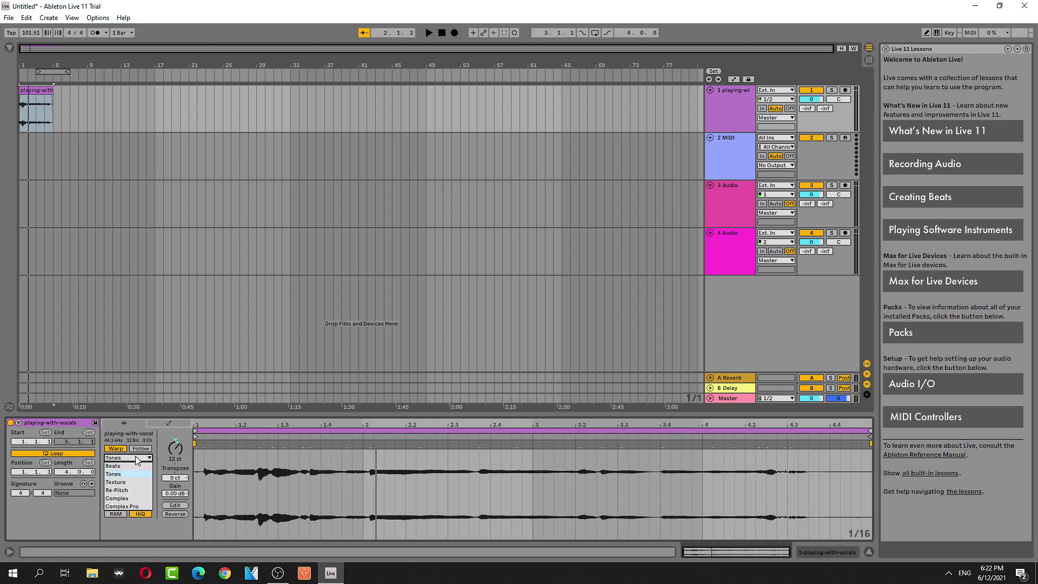
left_click(131, 489)
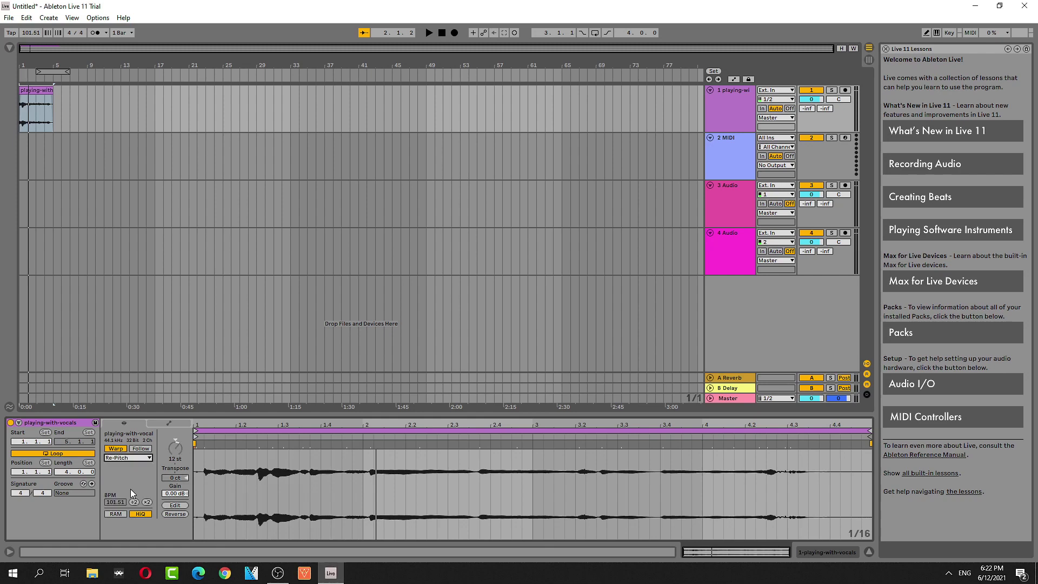
left_click_drag(176, 448, 177, 456)
left_click(430, 34)
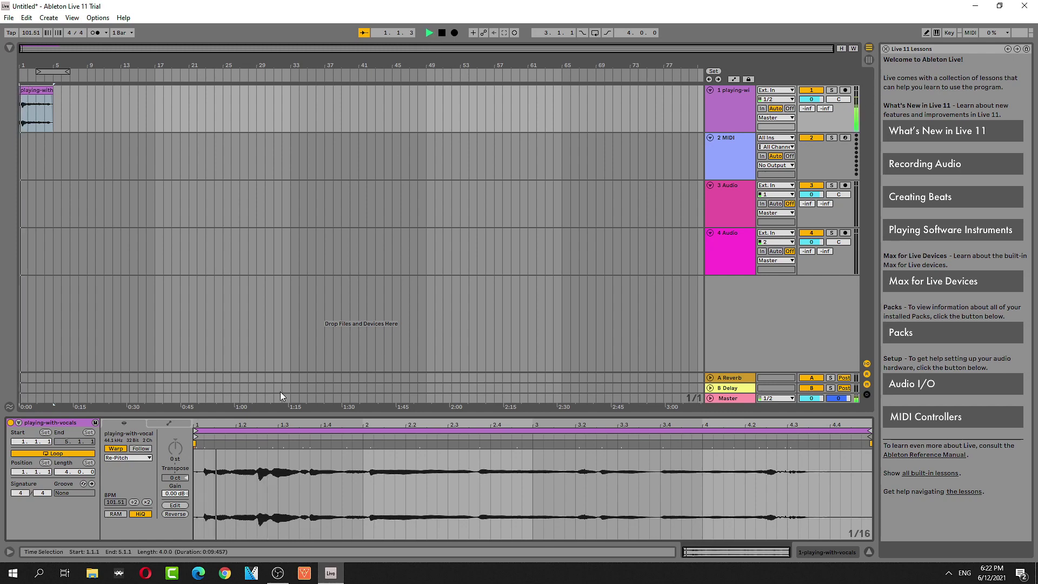
left_click(441, 33)
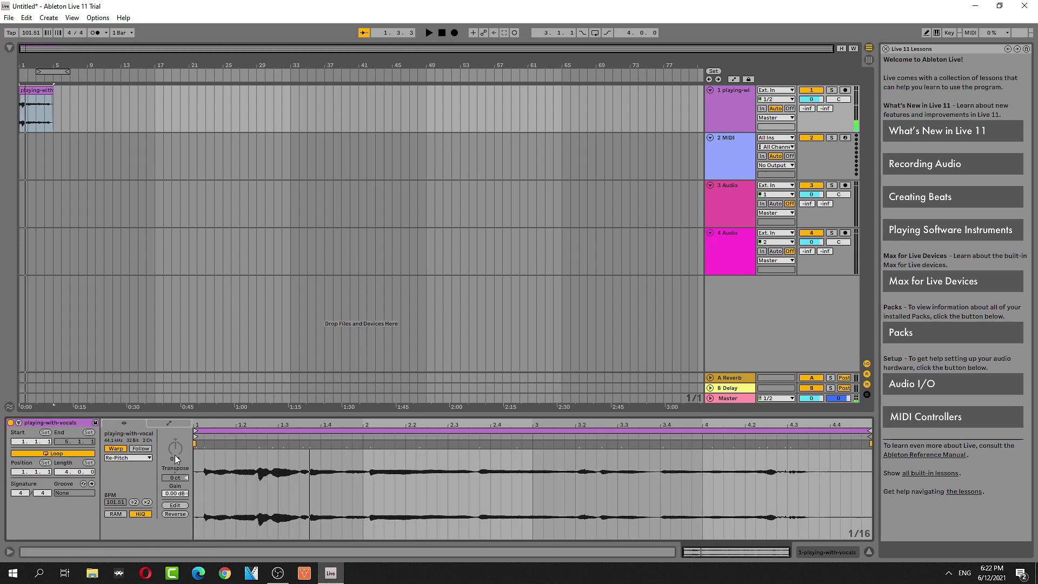
left_click(428, 34)
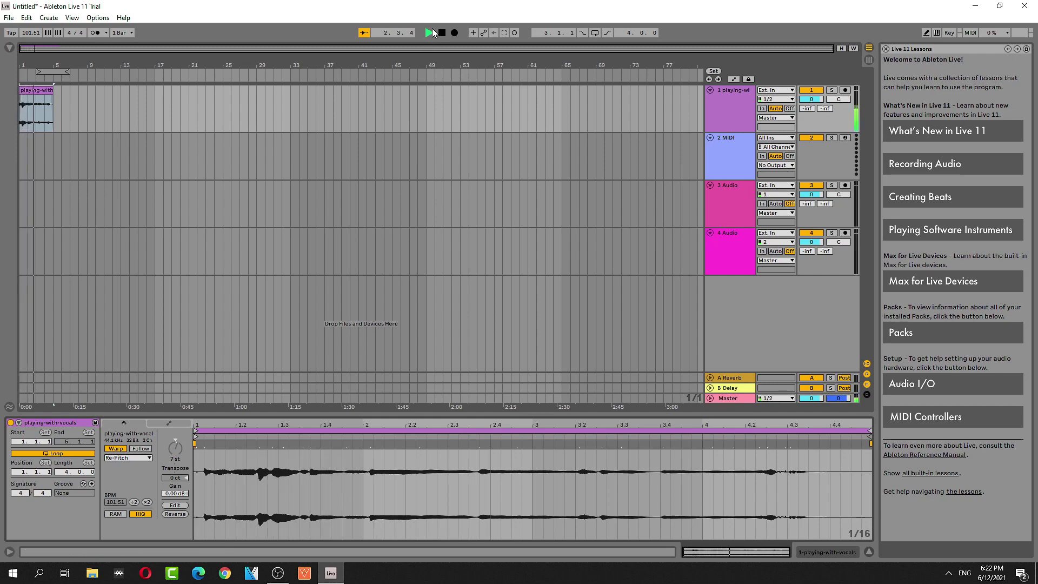
left_click(442, 33)
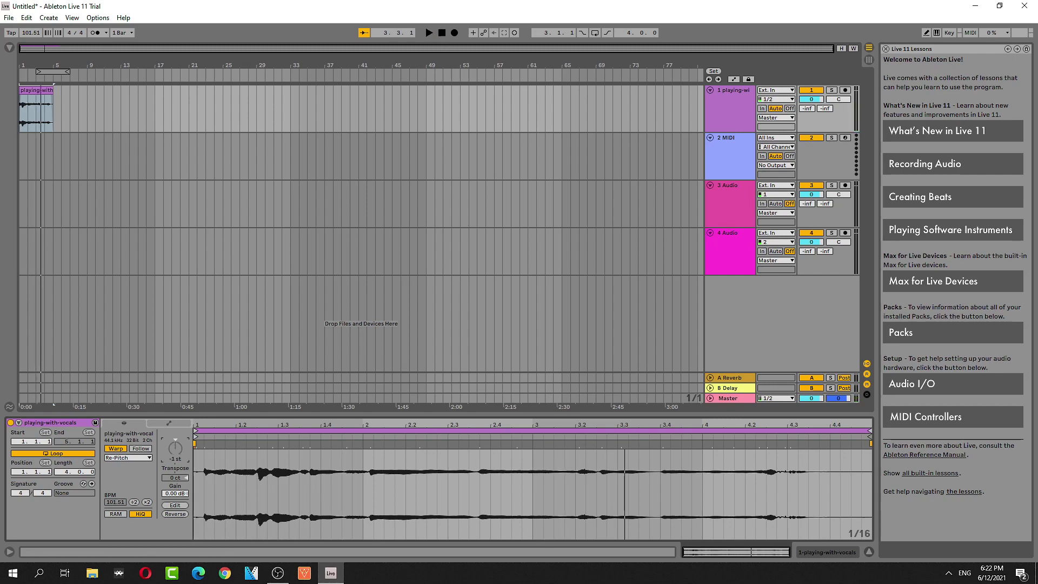
- Choose Texture as the vocal clip's warp mode
left_click(136, 457)
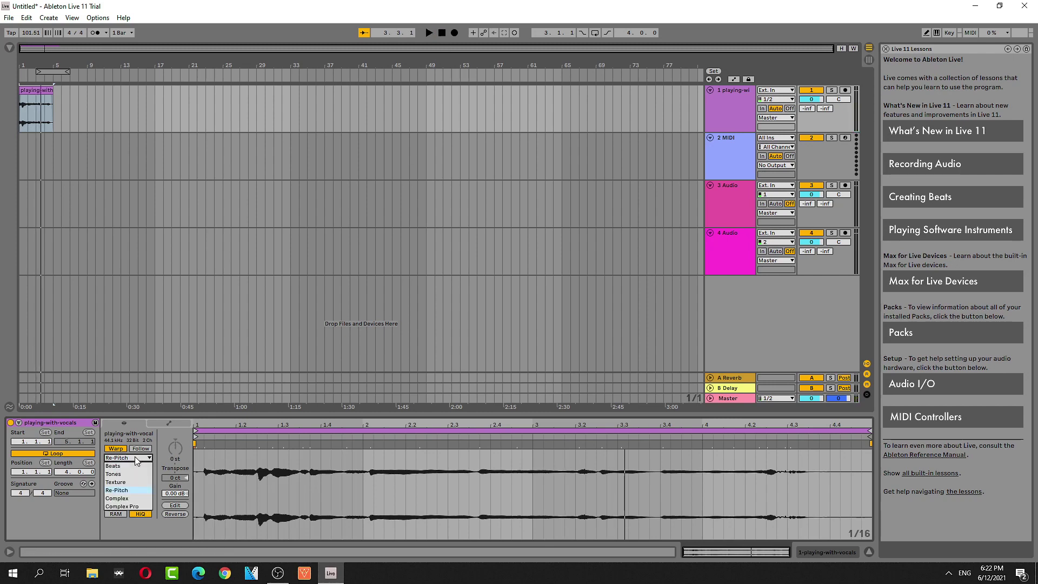
left_click(134, 497)
left_click(136, 460)
left_click(136, 459)
left_click(135, 485)
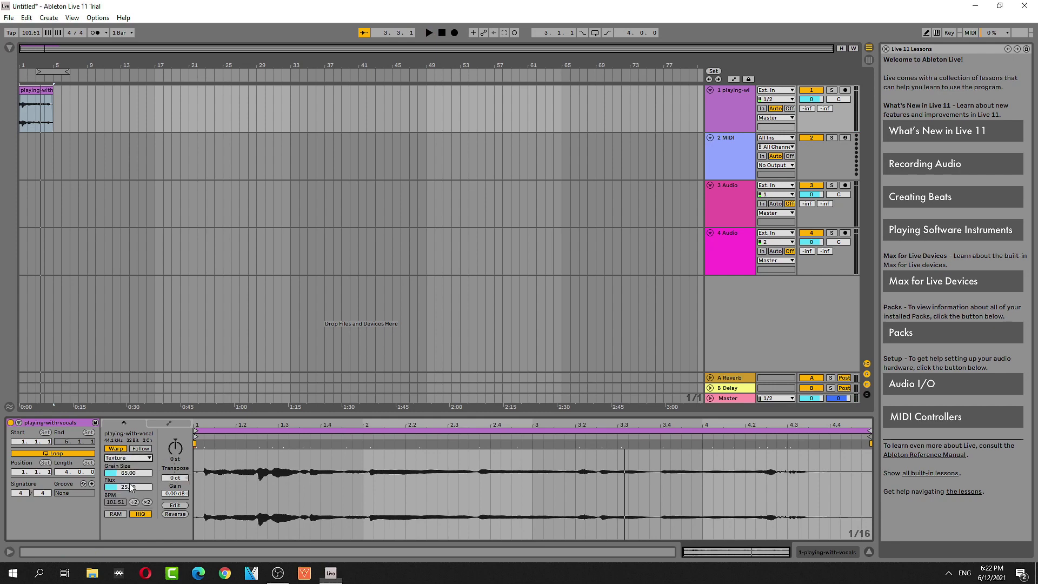
- Transpose the Texture-mode clip up 3 semitones and play it back
left_click(180, 447)
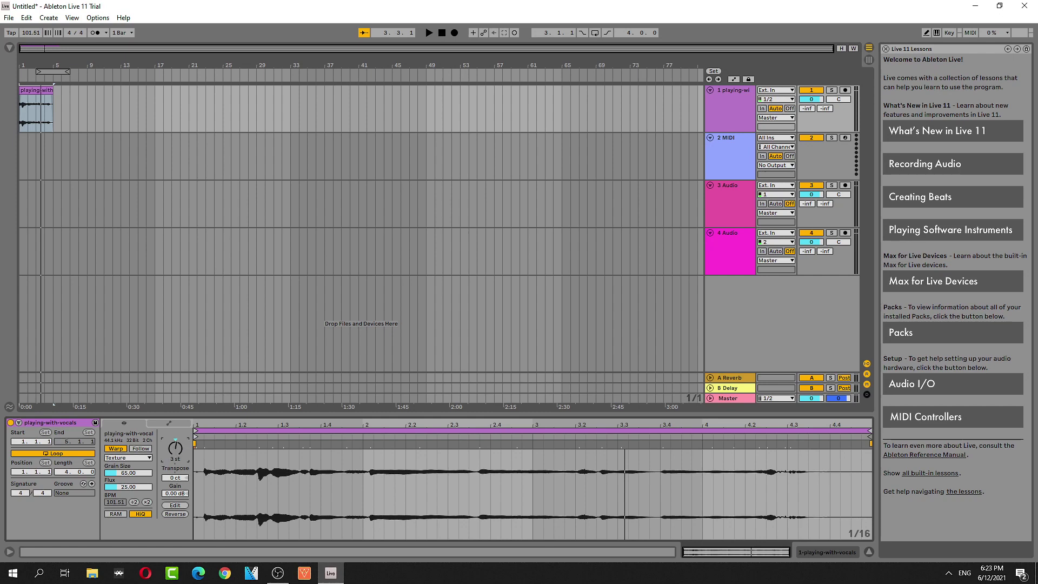
left_click(430, 33)
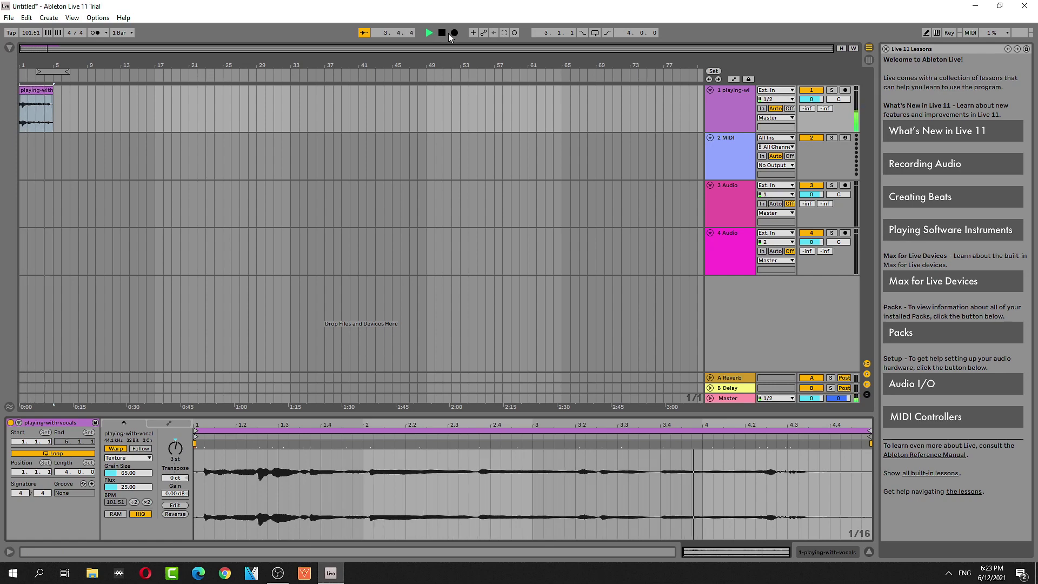
left_click(443, 33)
- Switch the clip to Complex warping, audition it, and reset transposition to 0 semitones
left_click(145, 459)
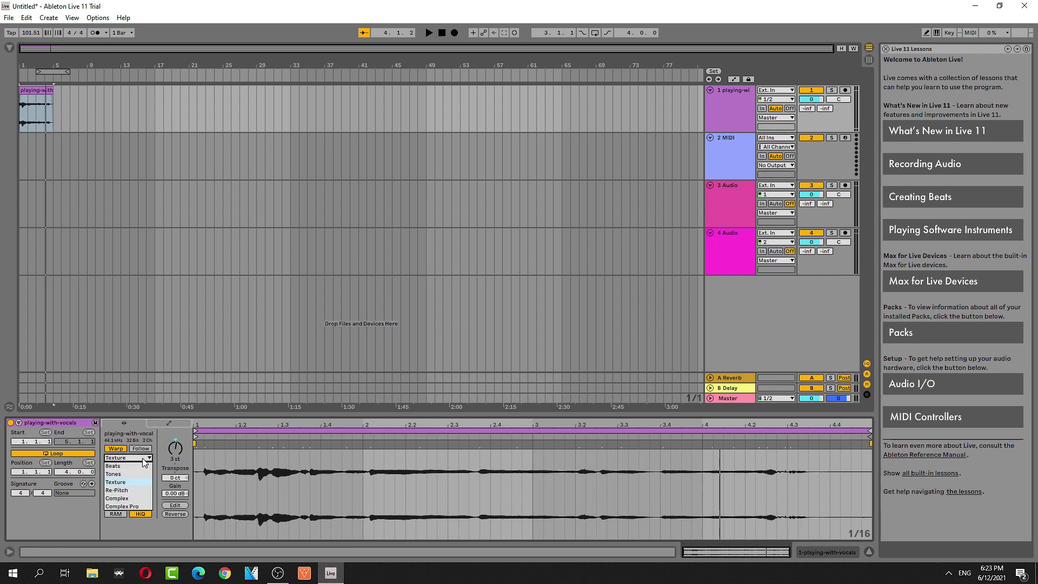
left_click(129, 497)
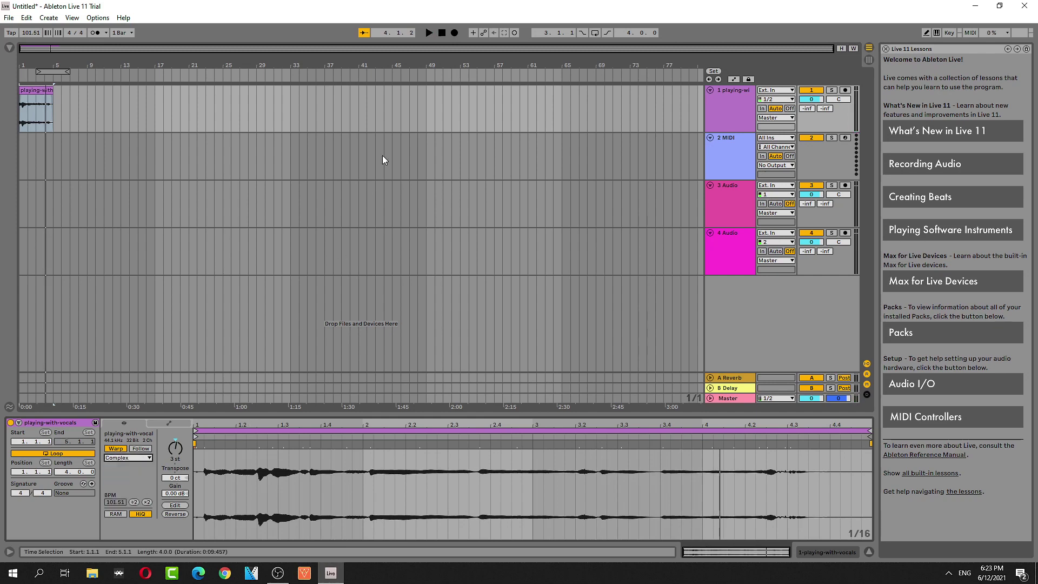
left_click(432, 33)
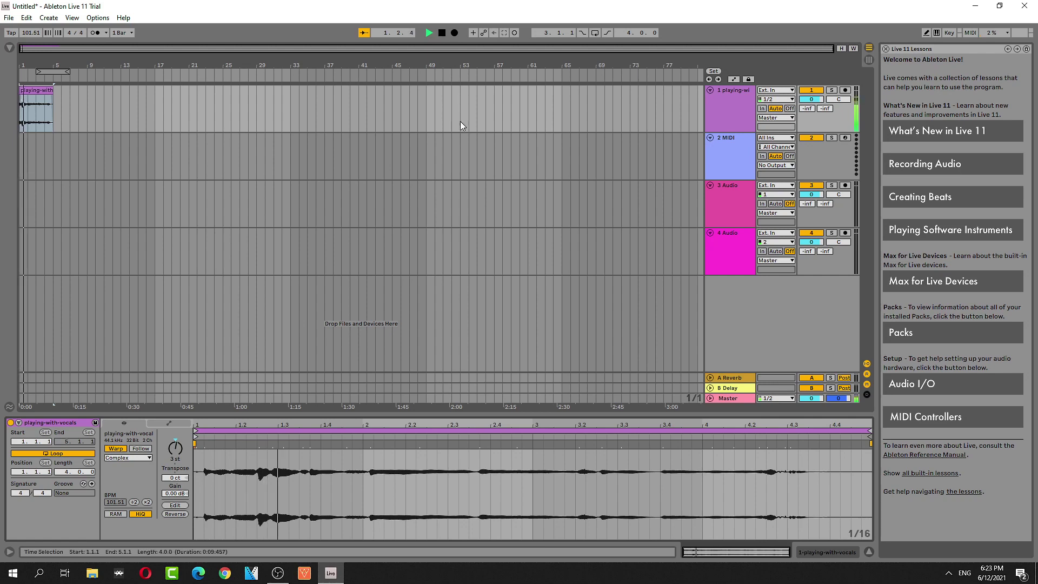
left_click_drag(175, 448, 176, 459)
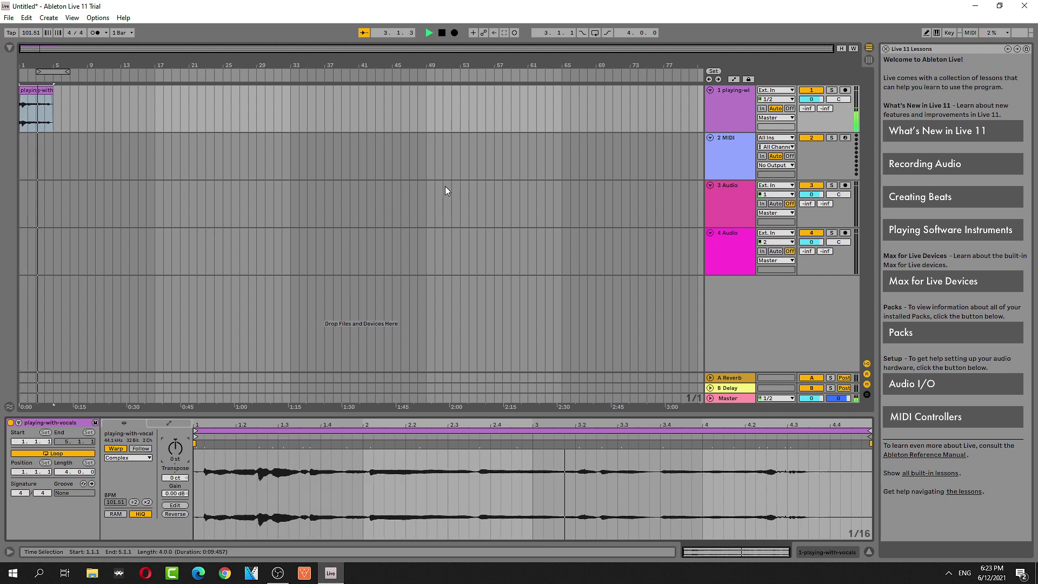
left_click(442, 33)
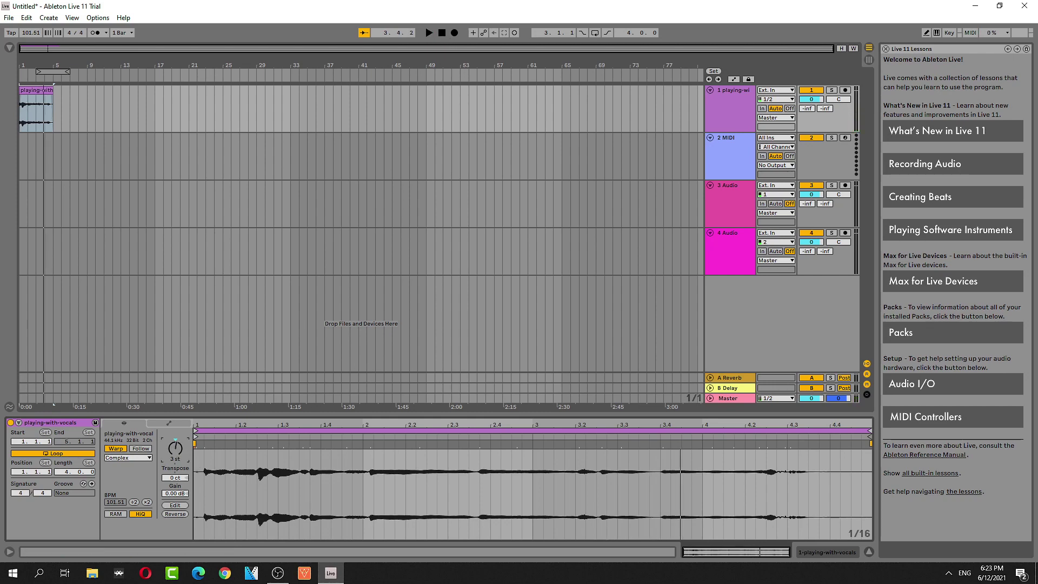
- Audition the Complex-mode clip at +3 and +4 semitones, then play it at -3
left_click(429, 33)
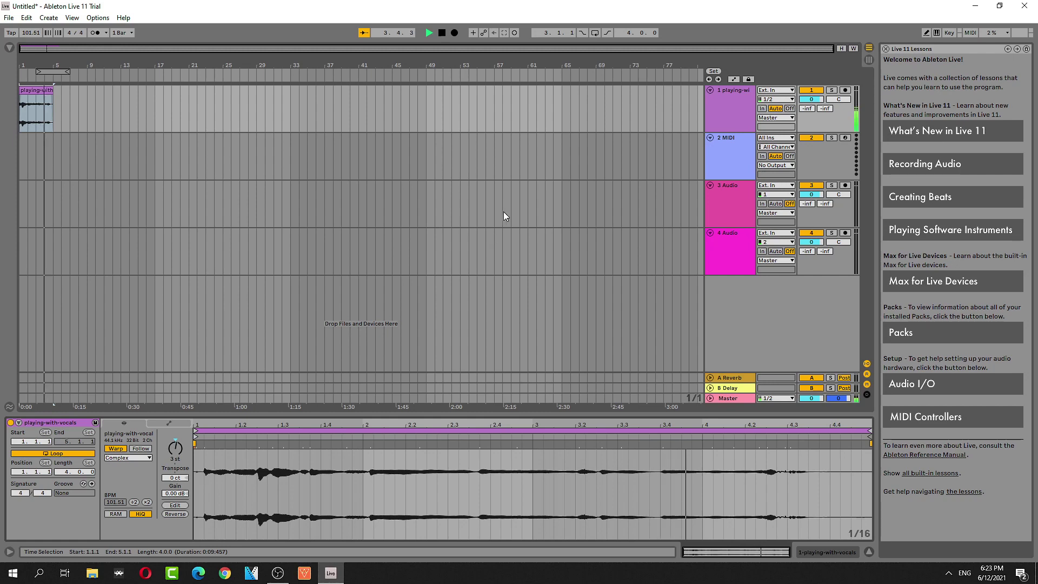
key("space")
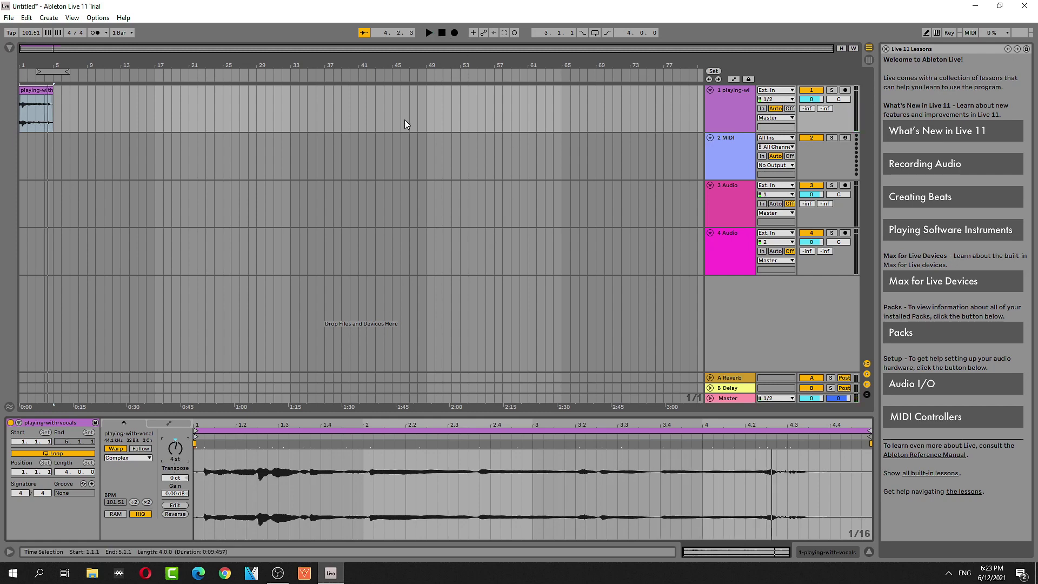
left_click(427, 34)
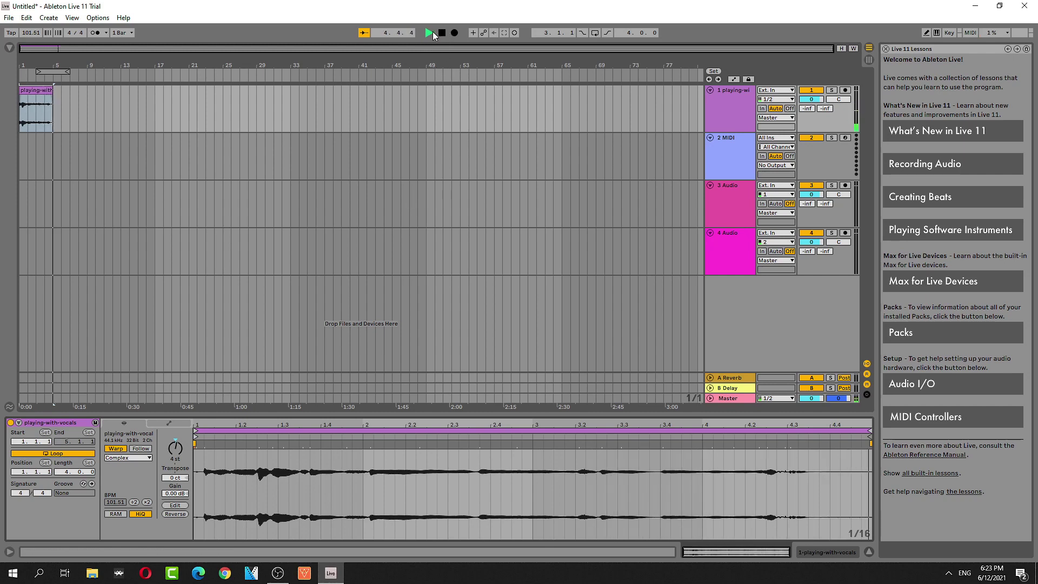
left_click(440, 32)
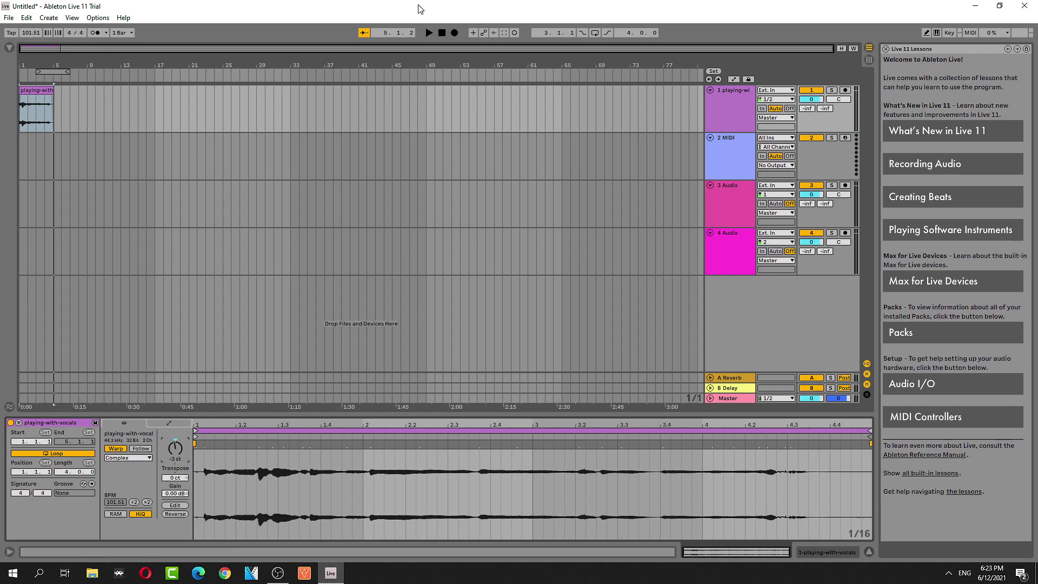
left_click(429, 32)
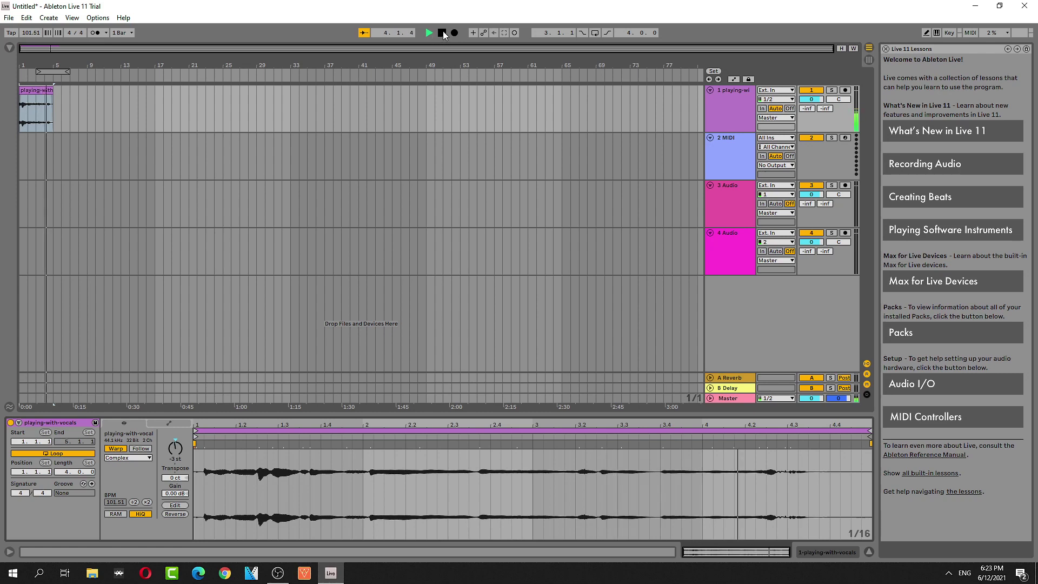
- Stop the -3 semitone playback, audition the clip at +12 semitones, and bring up warp modes
left_click(442, 34)
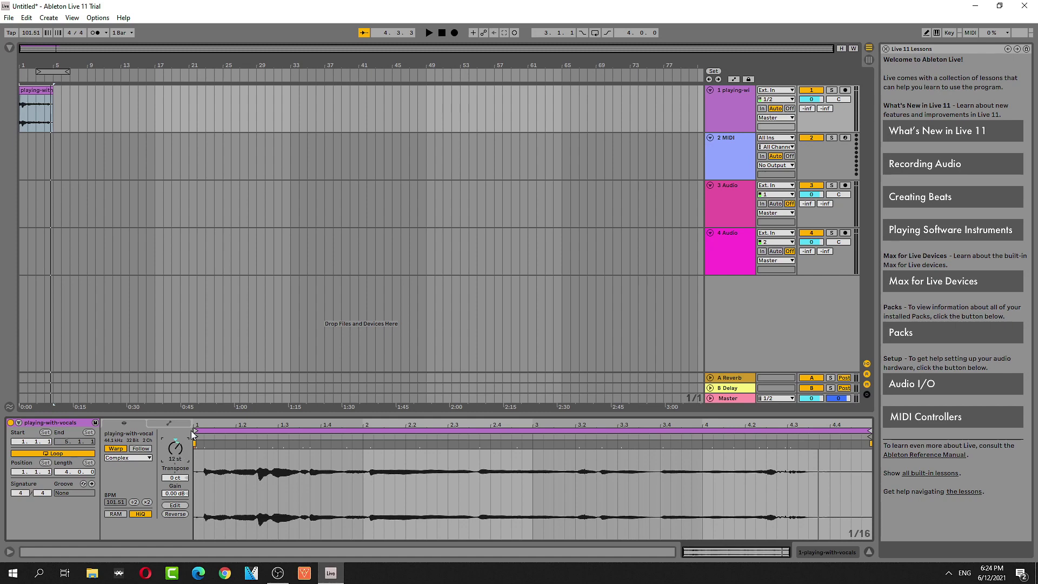
left_click(428, 35)
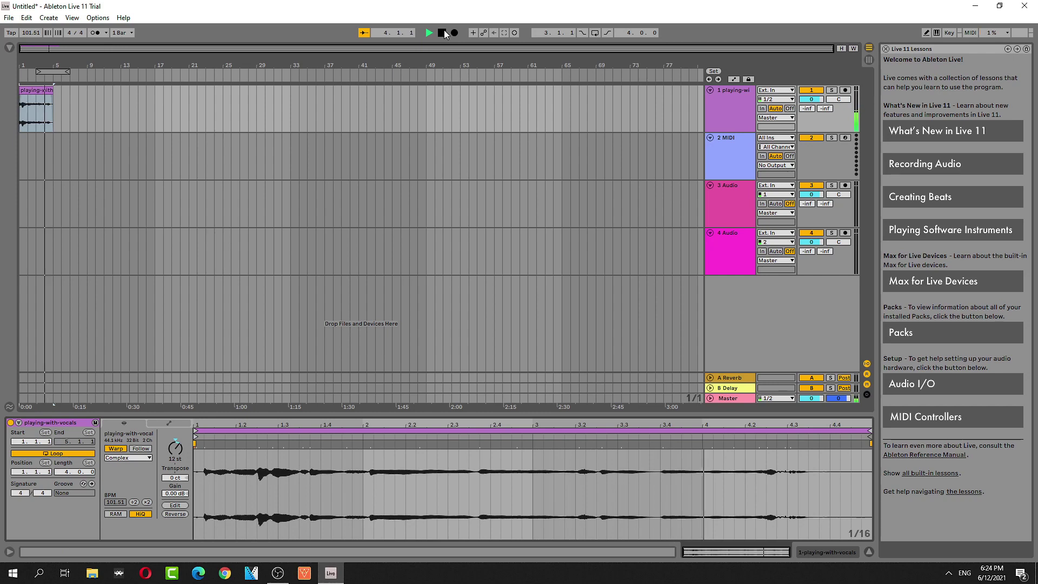
left_click(443, 33)
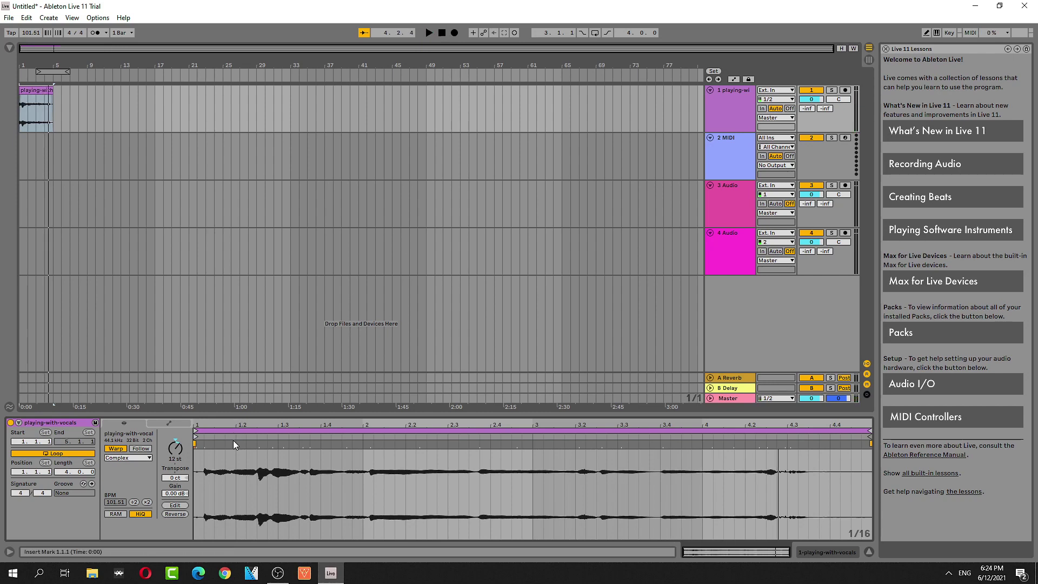
left_click(145, 459)
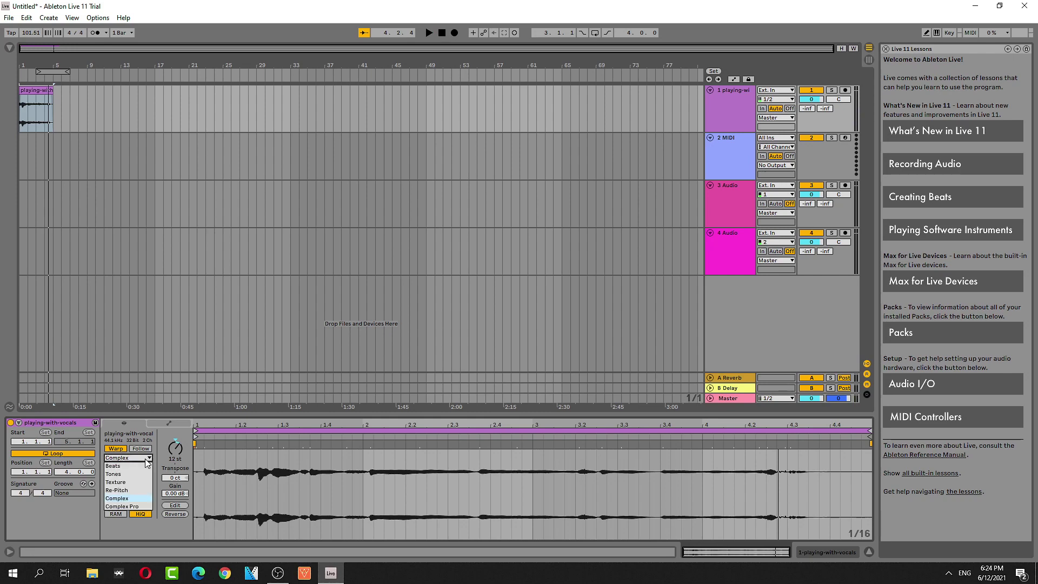
- Switch the clip to Complex Pro warping and audition it
left_click(138, 507)
left_click(429, 33)
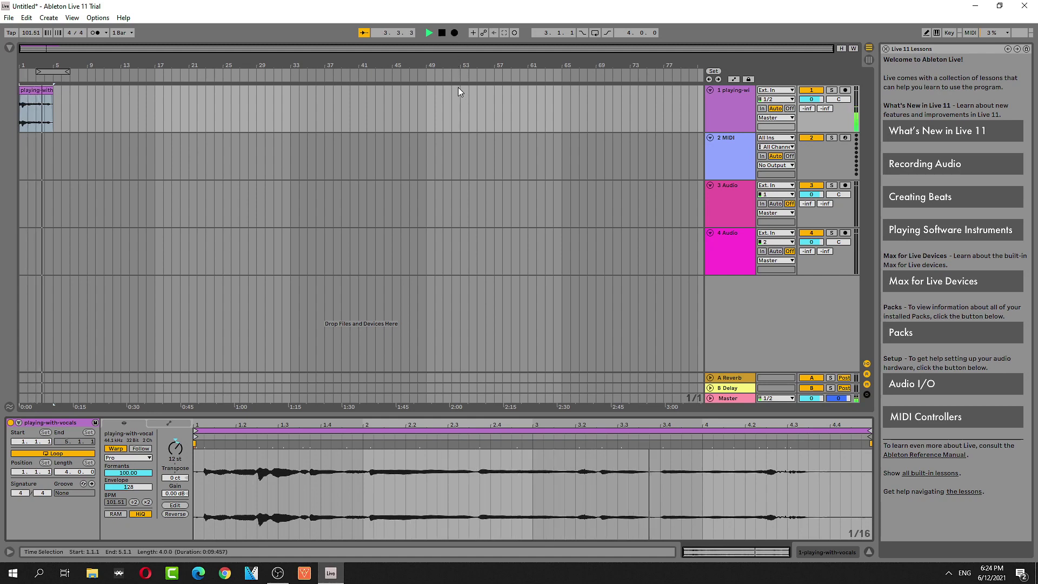
left_click(442, 32)
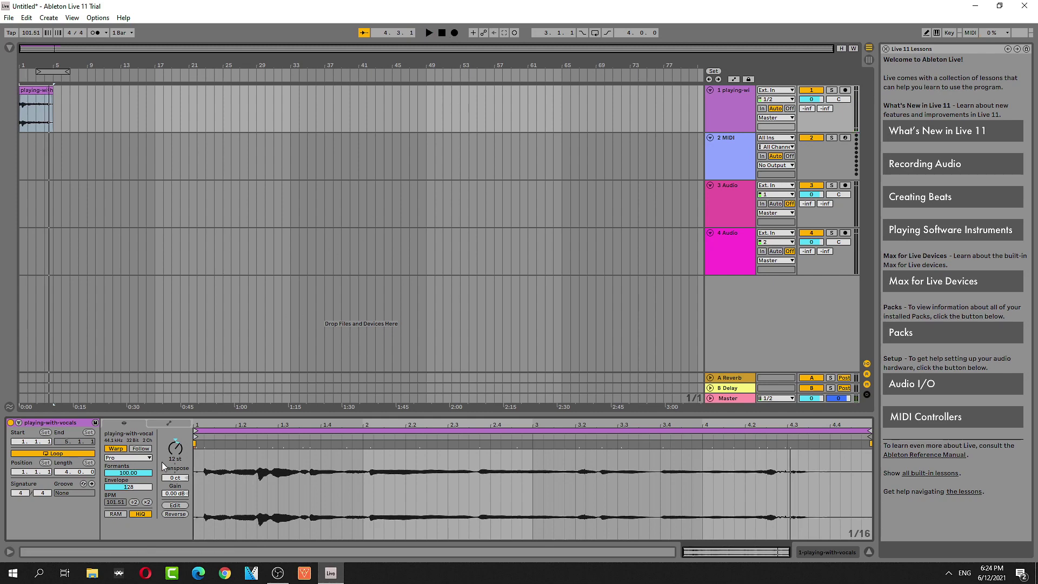
left_click(137, 458)
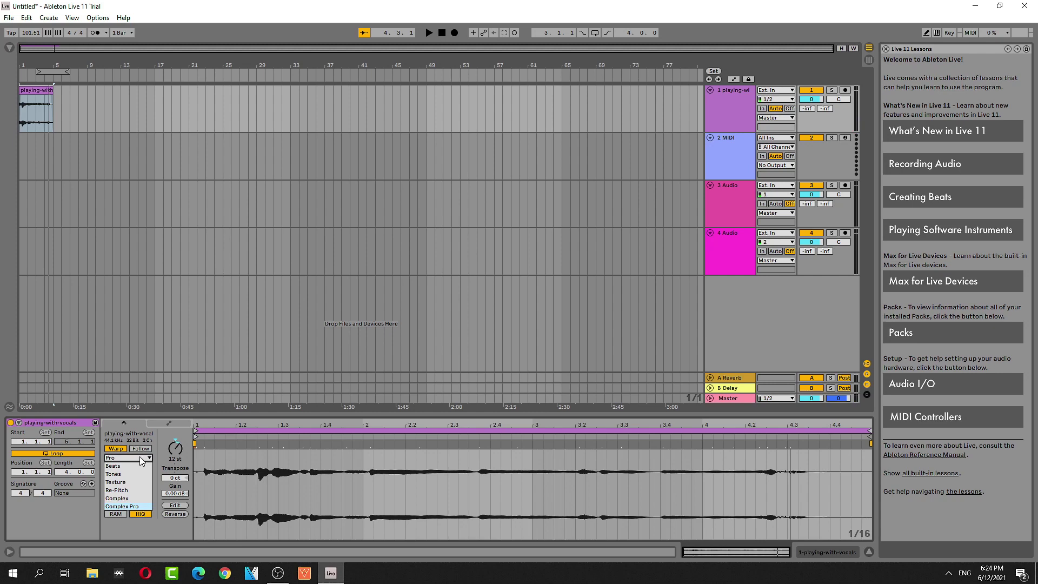
left_click(141, 460)
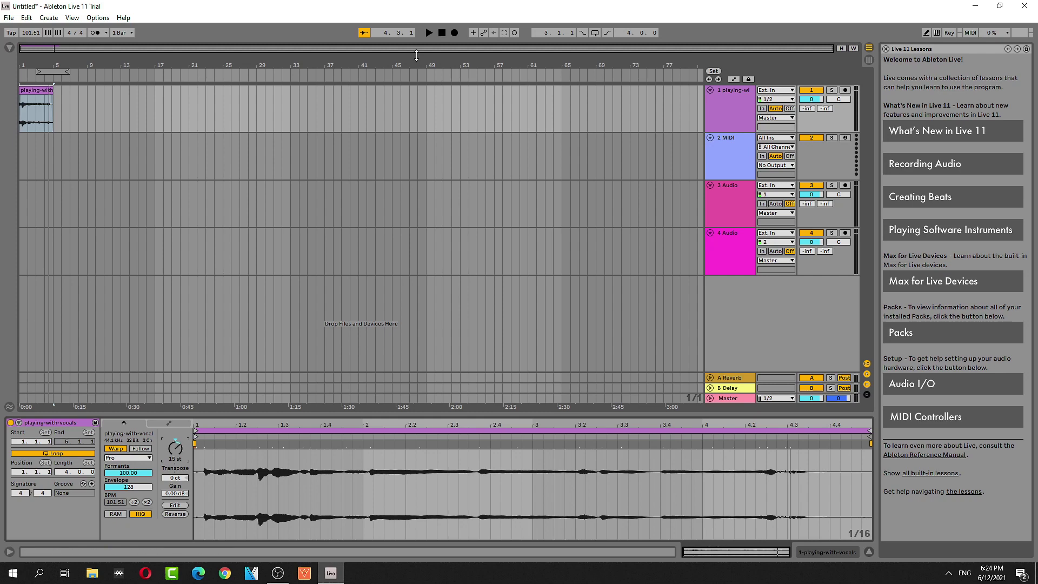
- Audition the Complex Pro clip at +15 and +24 semitones, then play it lowered
left_click(428, 33)
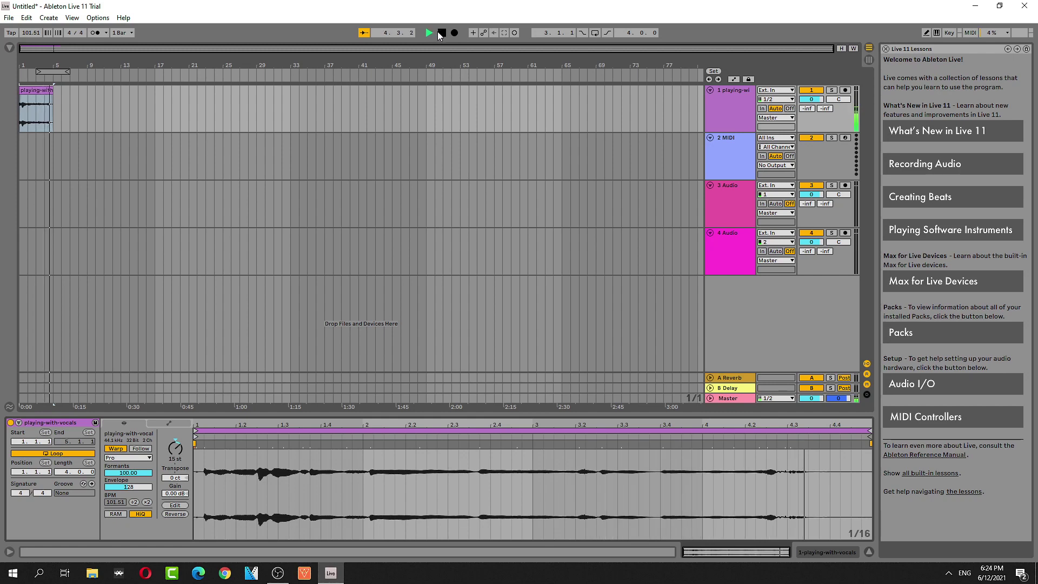
left_click(441, 33)
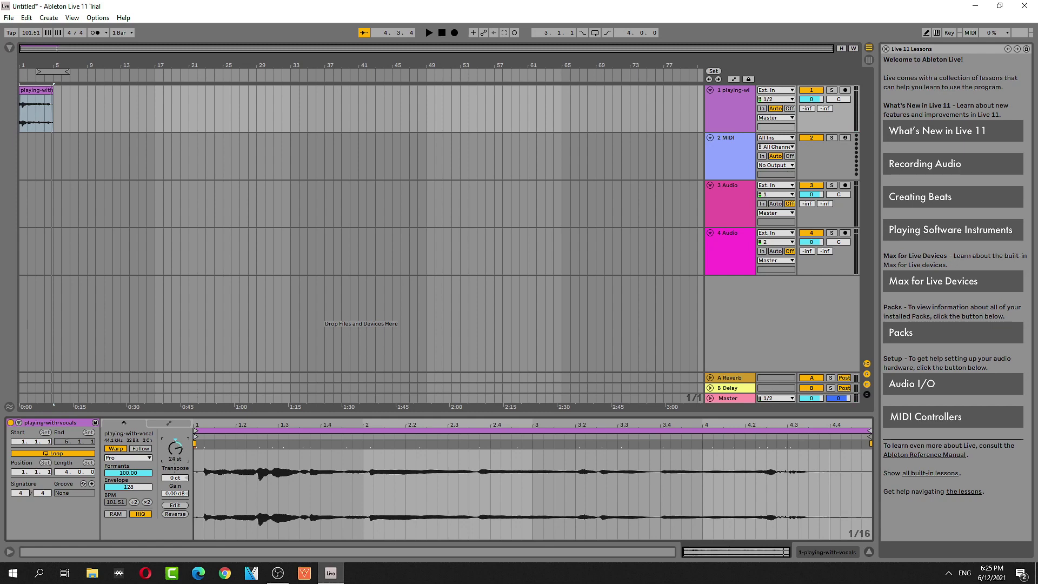
left_click(427, 34)
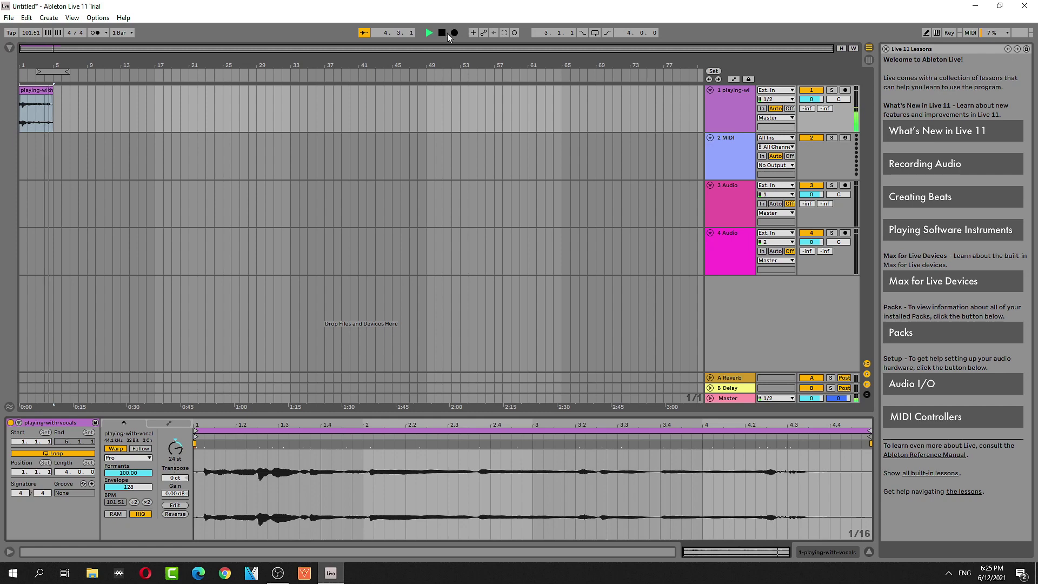
left_click(442, 33)
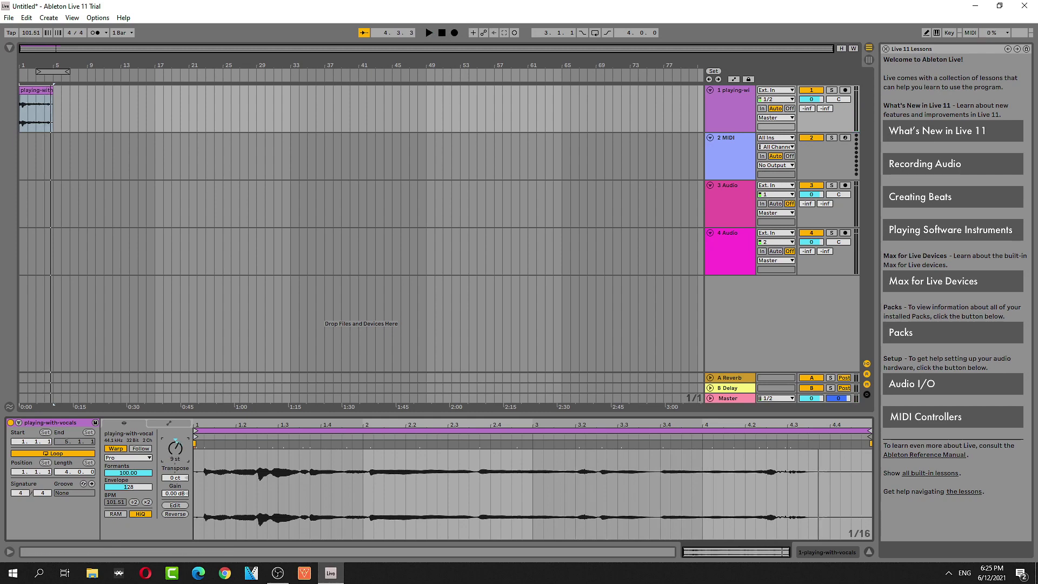
left_click_drag(176, 447, 175, 459)
left_click(429, 32)
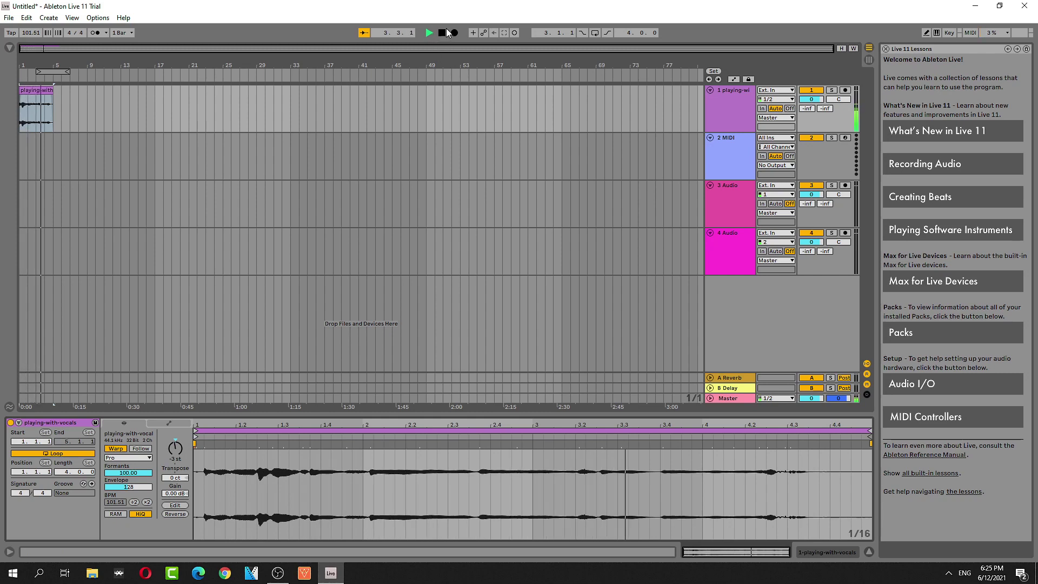
- Return the clip to Complex warping and audition it
left_click(134, 457)
left_click(124, 498)
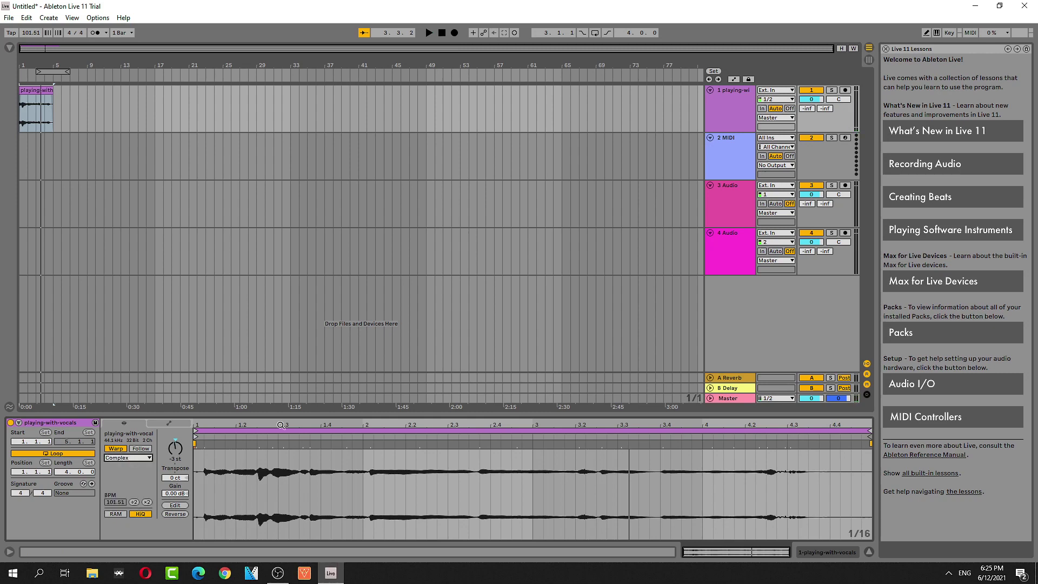
left_click(429, 34)
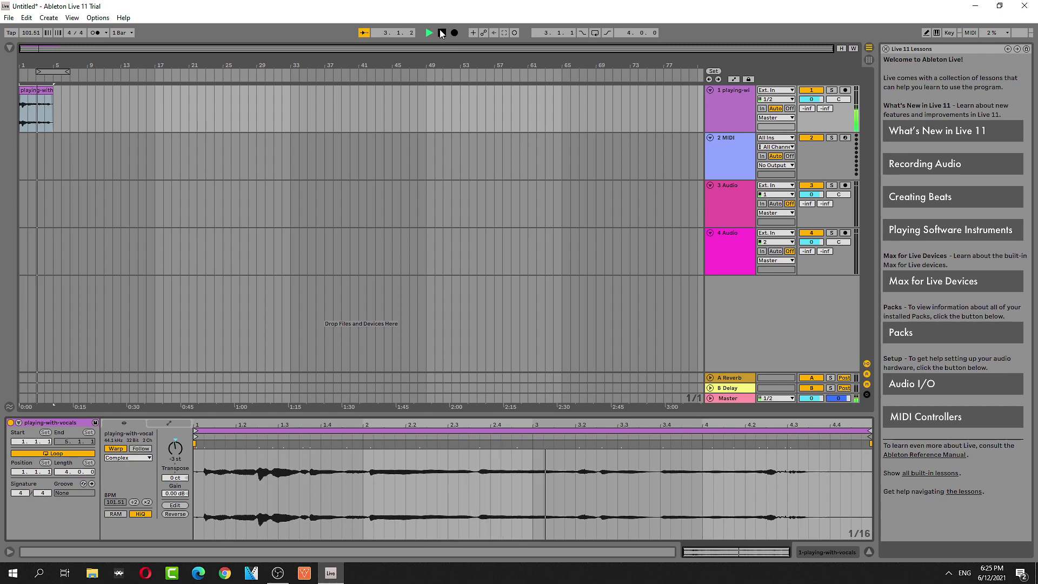
left_click(441, 33)
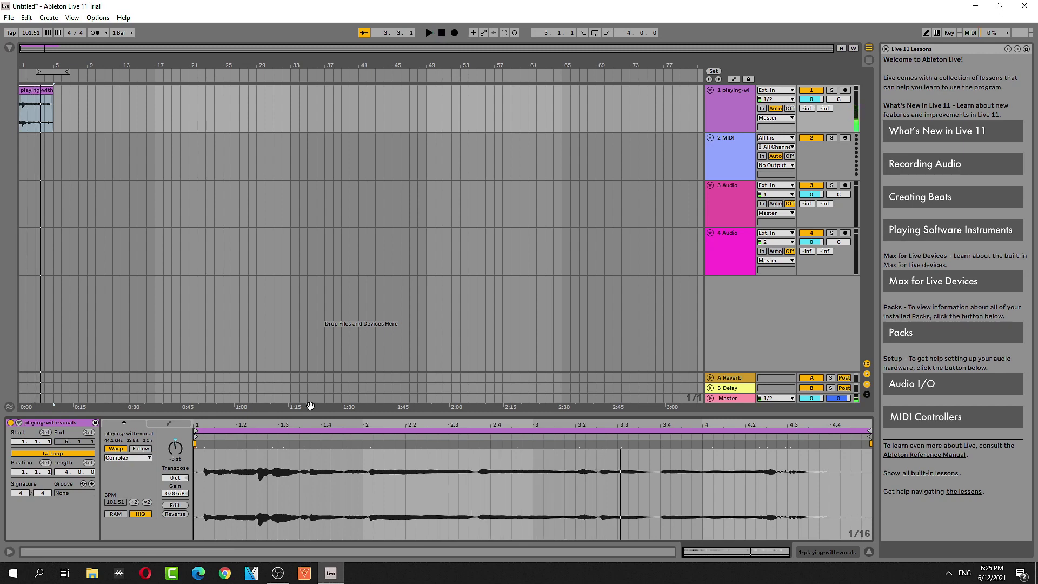
- Try Complex Pro, revert to Complex, and show the clip's envelopes
left_click(145, 463)
left_click(144, 463)
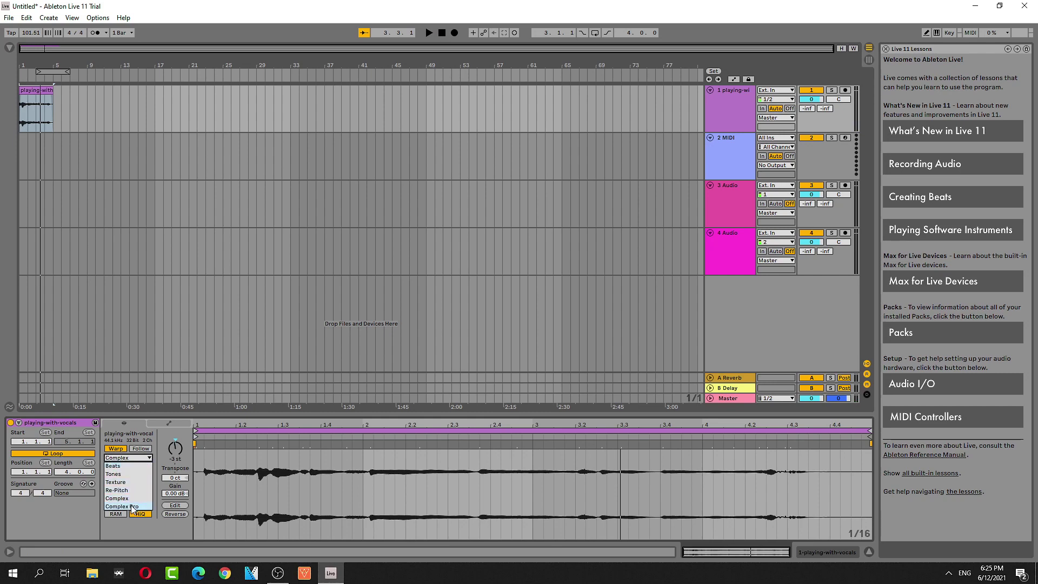
left_click(144, 506)
left_click(145, 460)
left_click(141, 458)
left_click(136, 496)
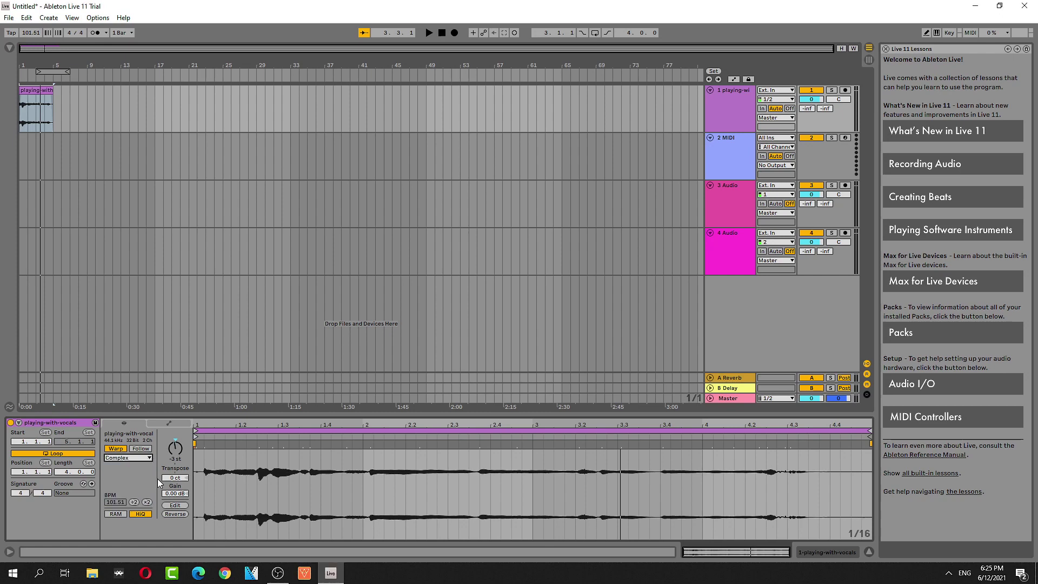
left_click(170, 424)
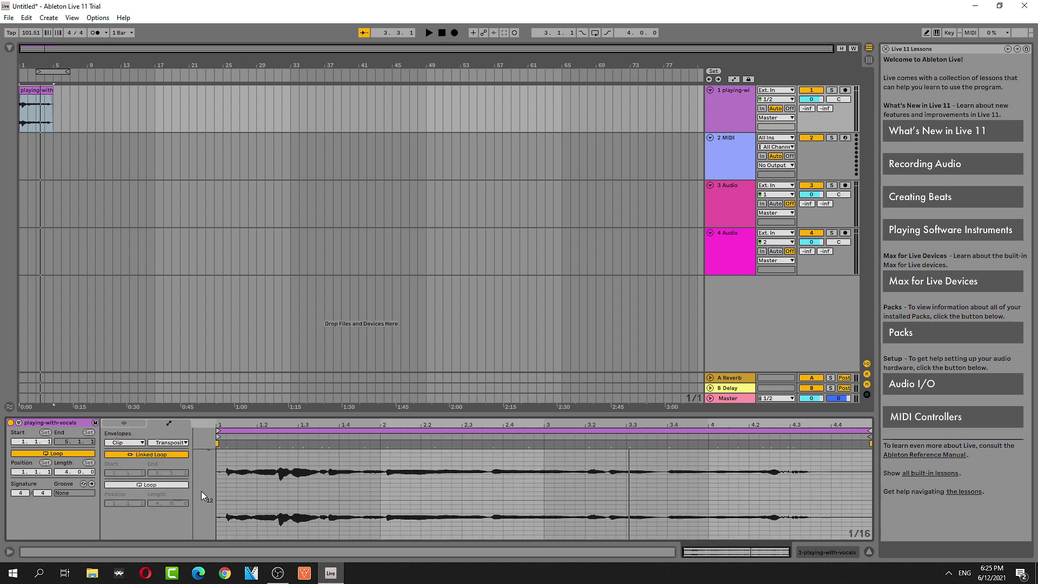
- Show the sample settings and set the clip's warp mode to Complex Pro
left_click(135, 424)
left_click(127, 459)
left_click(135, 492)
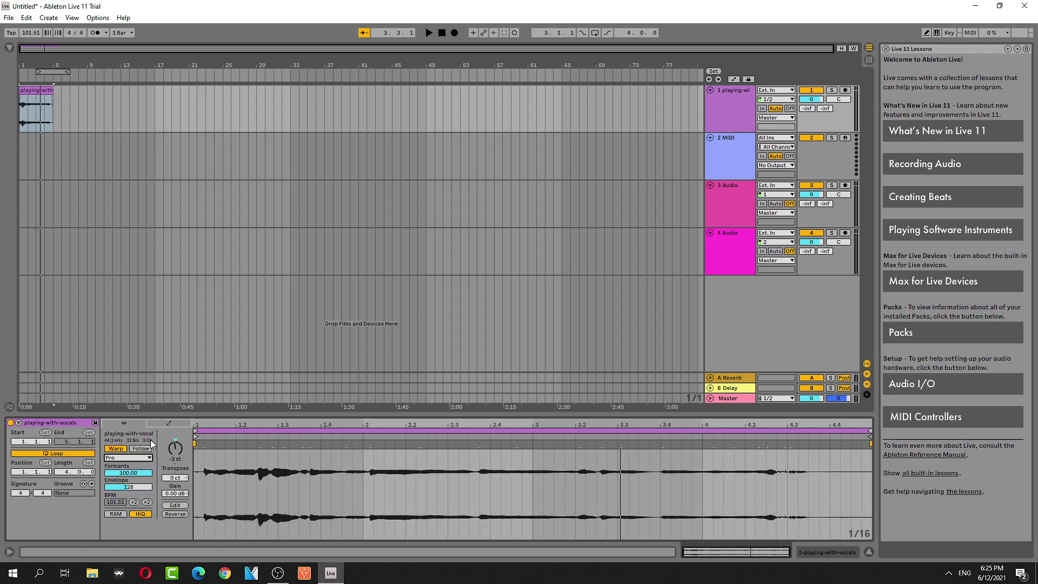
left_click(170, 423)
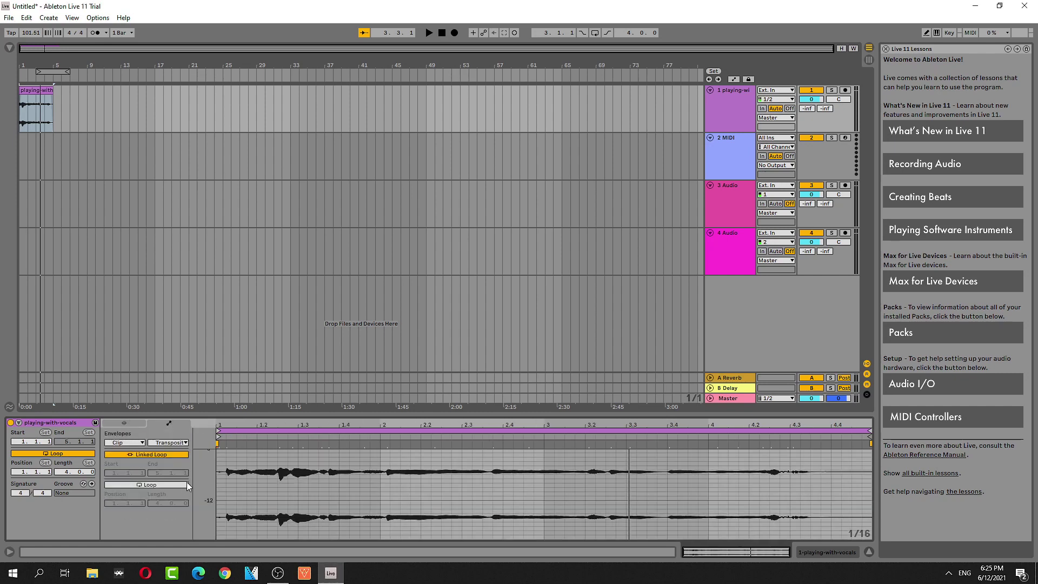
- Browse the clip's envelope parameter and source choices, then return to the Sample settings
left_click(185, 443)
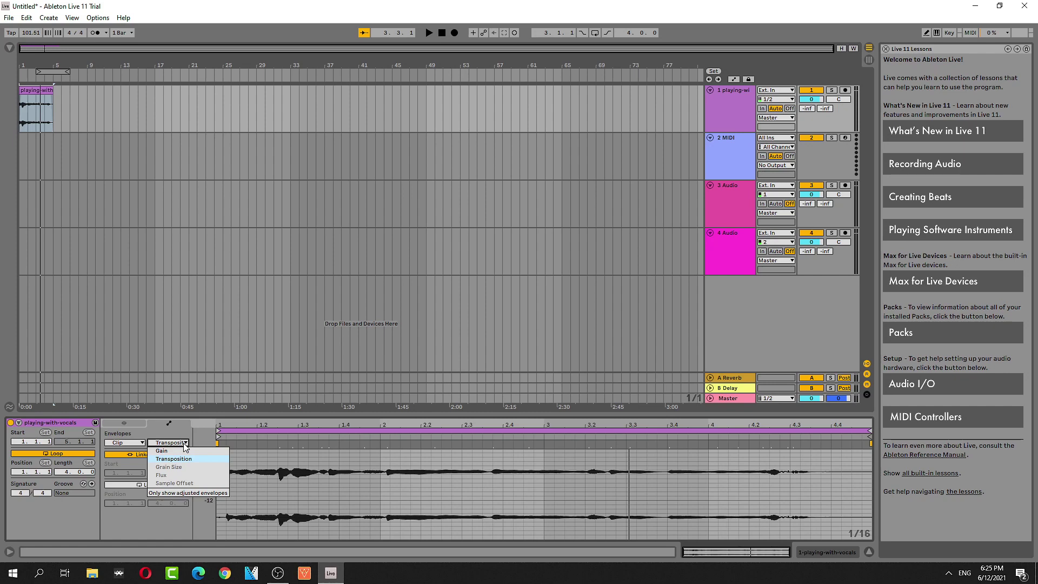
left_click(185, 461)
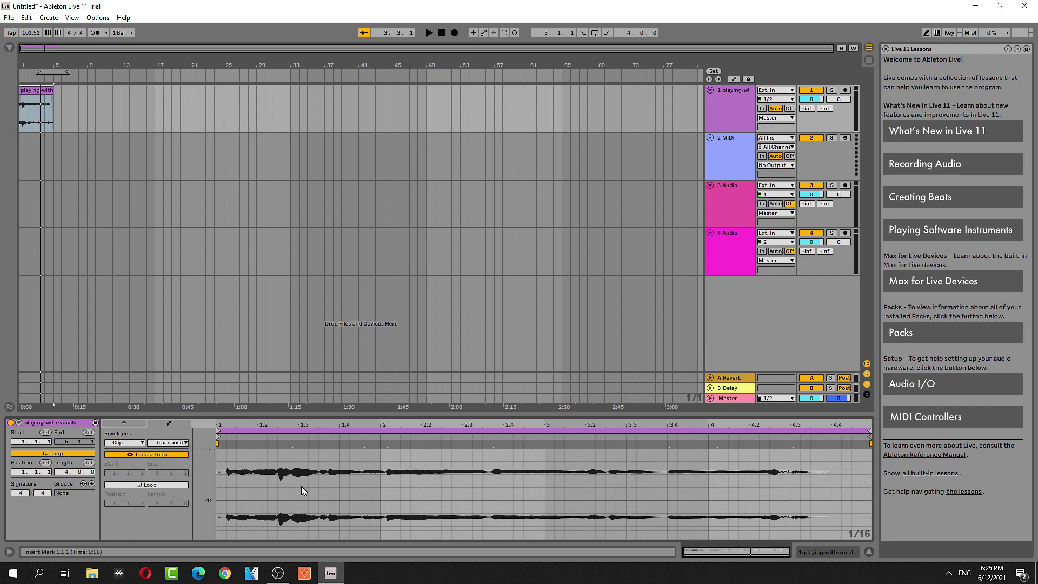
left_click(300, 495)
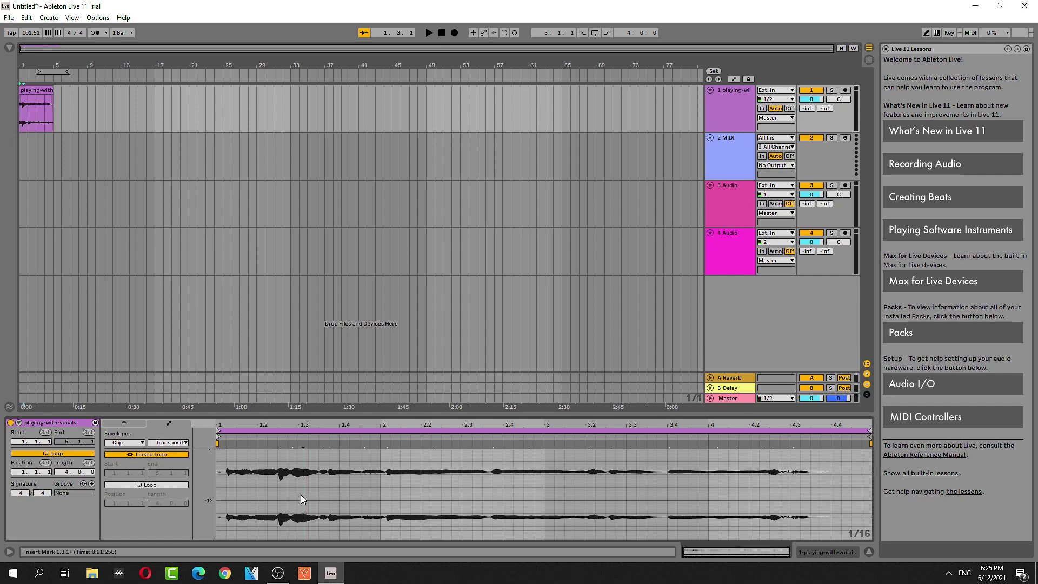
left_click(216, 443)
left_click(140, 444)
left_click(142, 451)
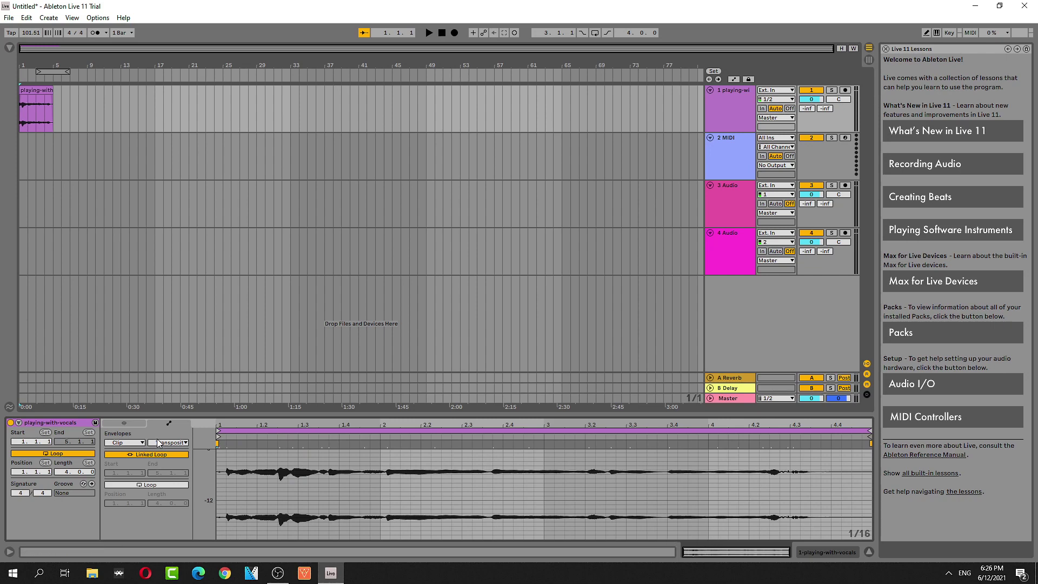
left_click(135, 423)
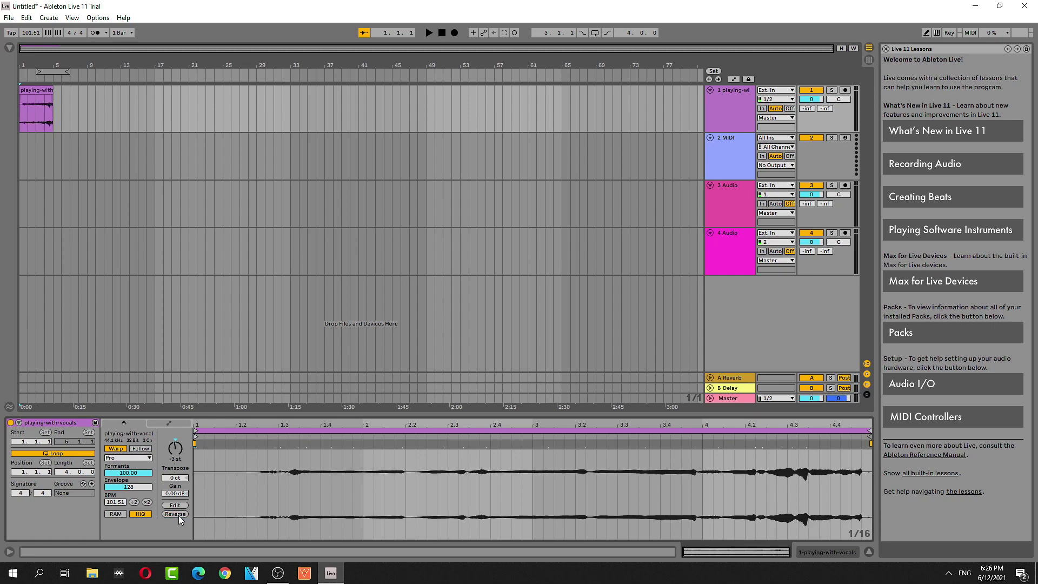
- Audition the clip while resetting transposition to 0 semitones, then toggle Reverse
left_click(428, 33)
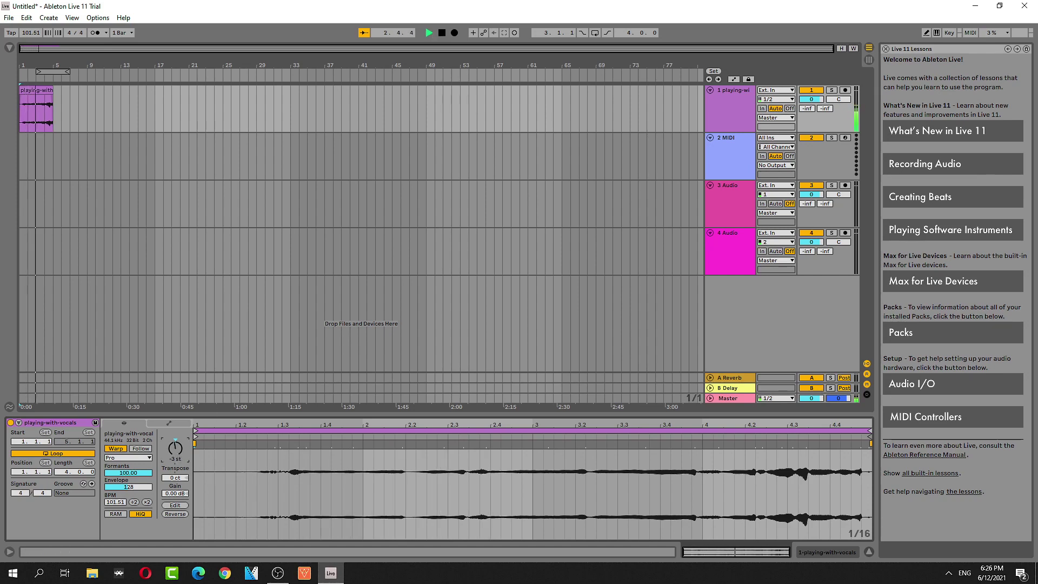
left_click_drag(175, 447, 175, 439)
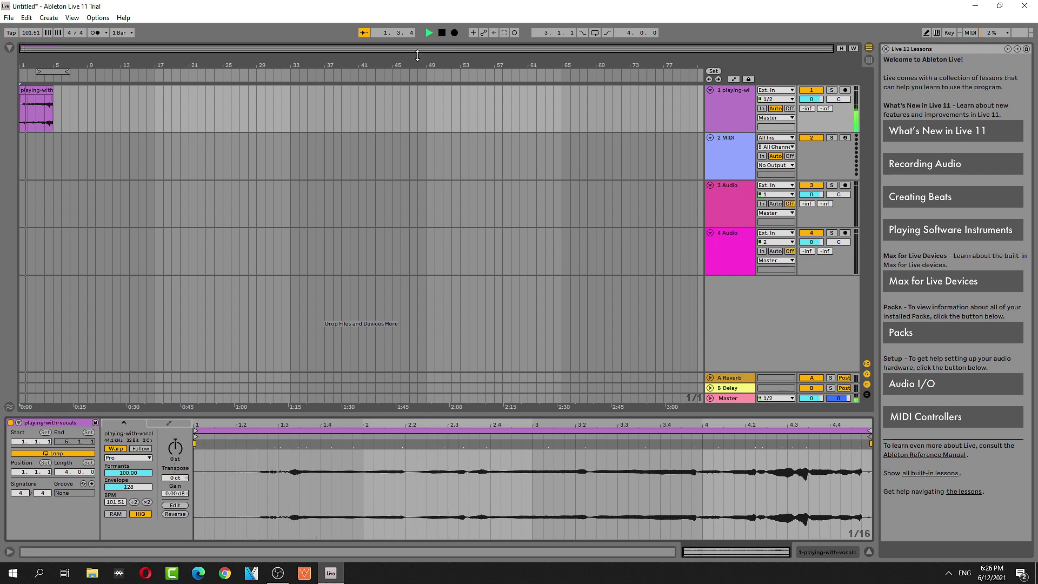
left_click(442, 36)
left_click(174, 513)
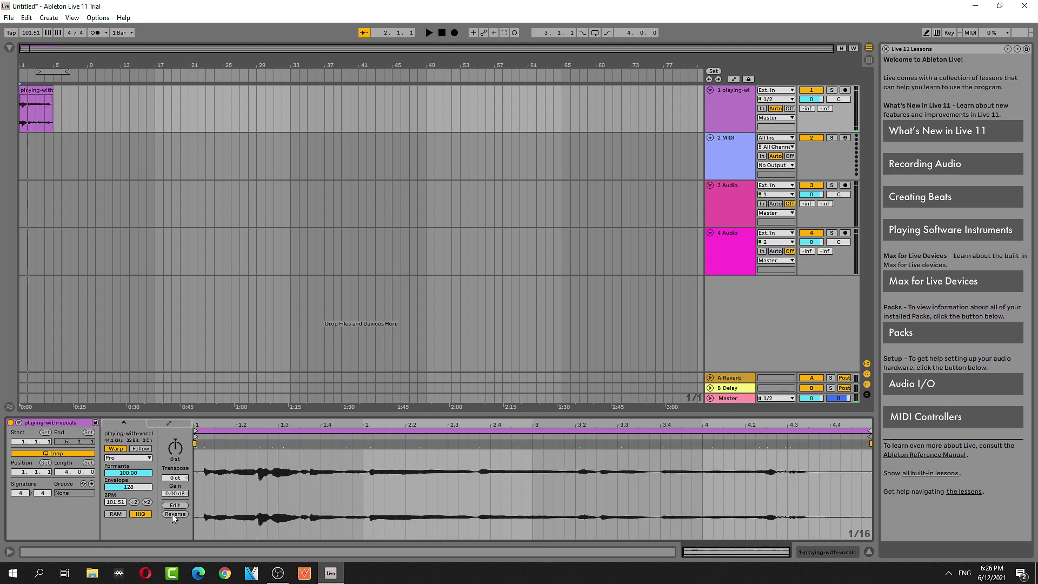
- Set the vocal clip's warp mode to Beats and audition it with a short play-through
left_click(137, 457)
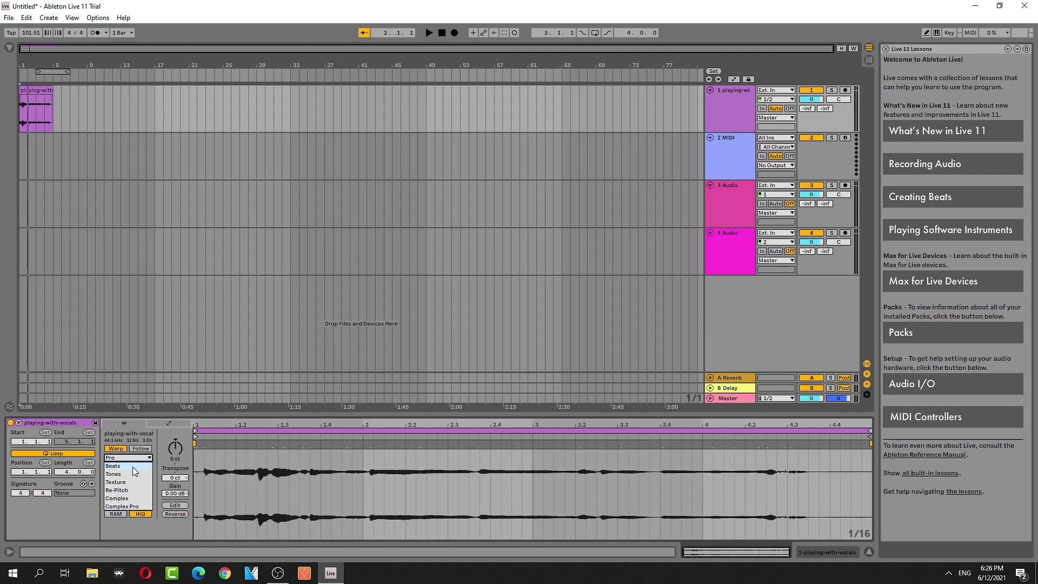
left_click(175, 513)
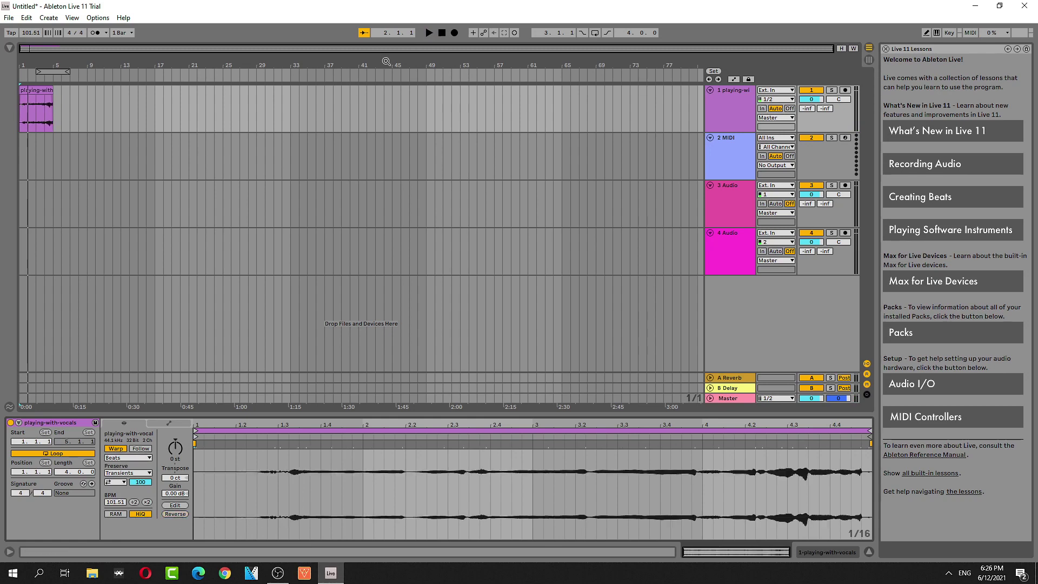
left_click(431, 32)
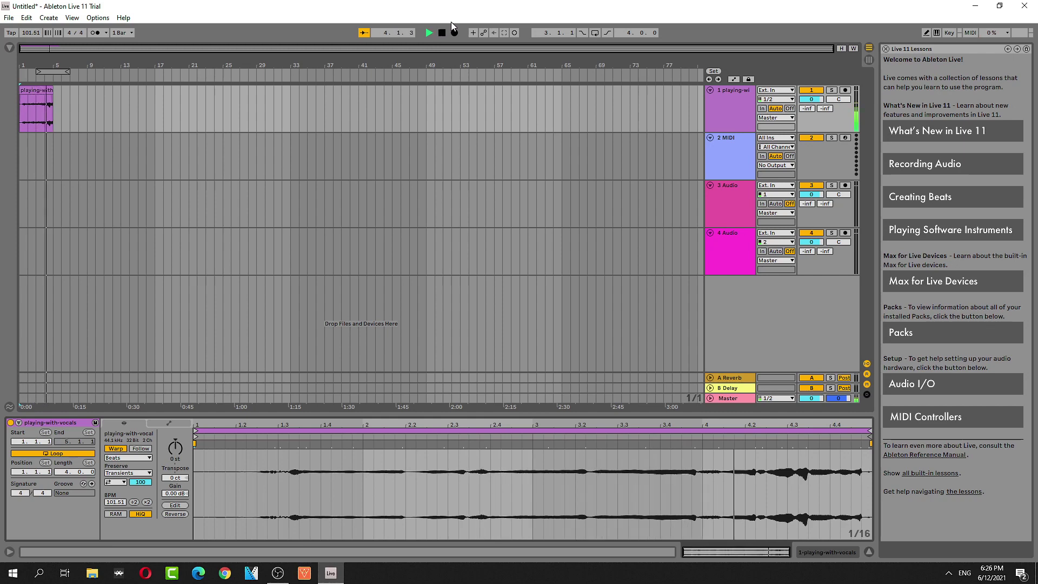
left_click(442, 33)
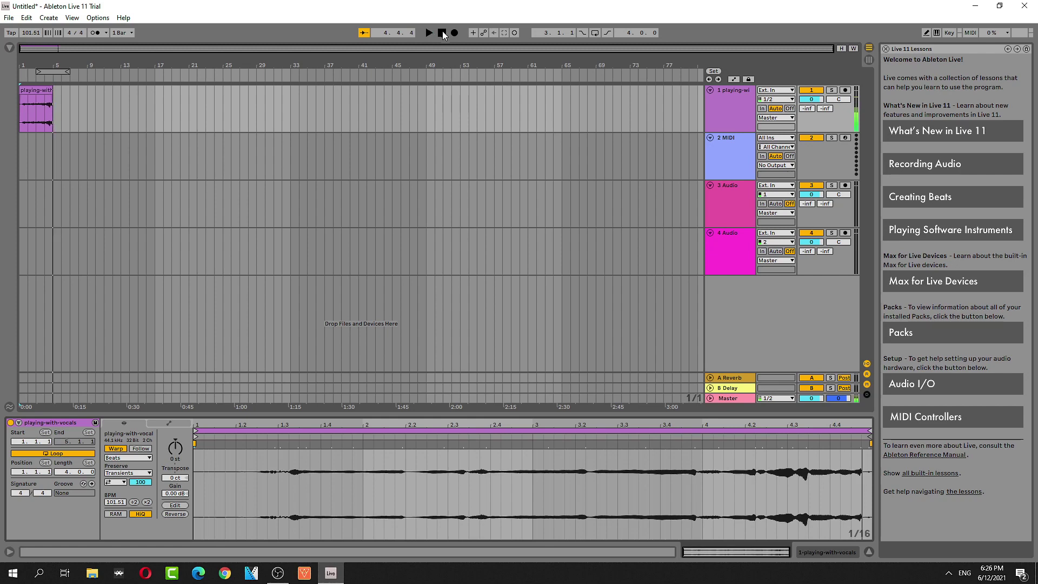
left_click(144, 458)
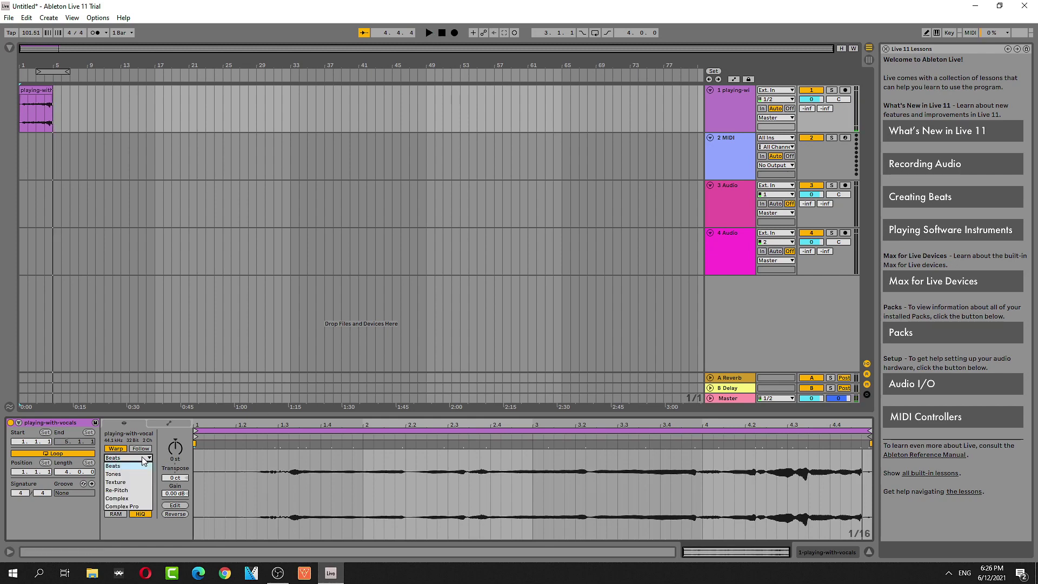
- Warp the vocal clip in Complex mode, play it through, and keep Complex selected
left_click(128, 498)
left_click(431, 35)
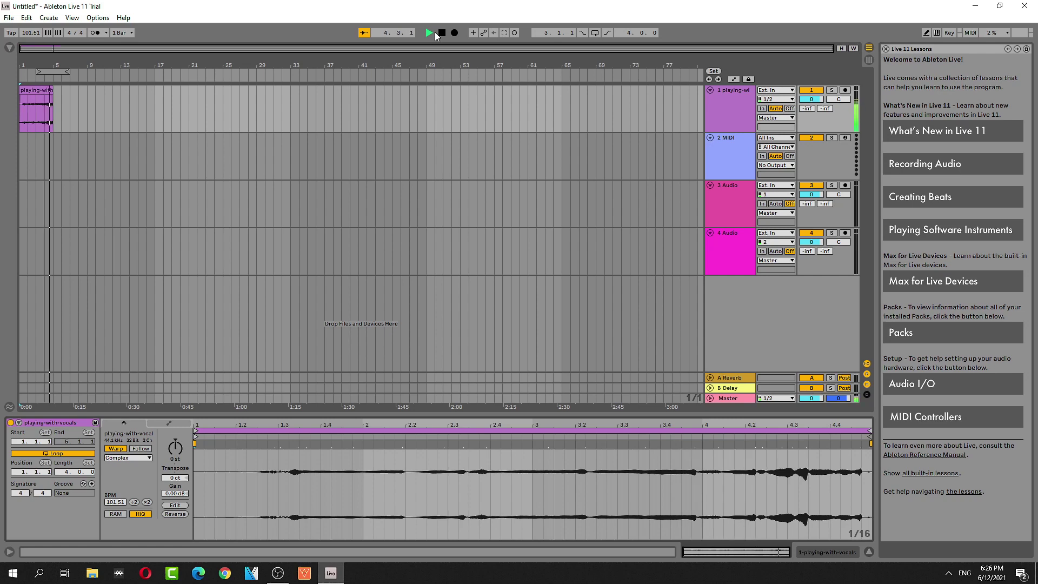
left_click(441, 34)
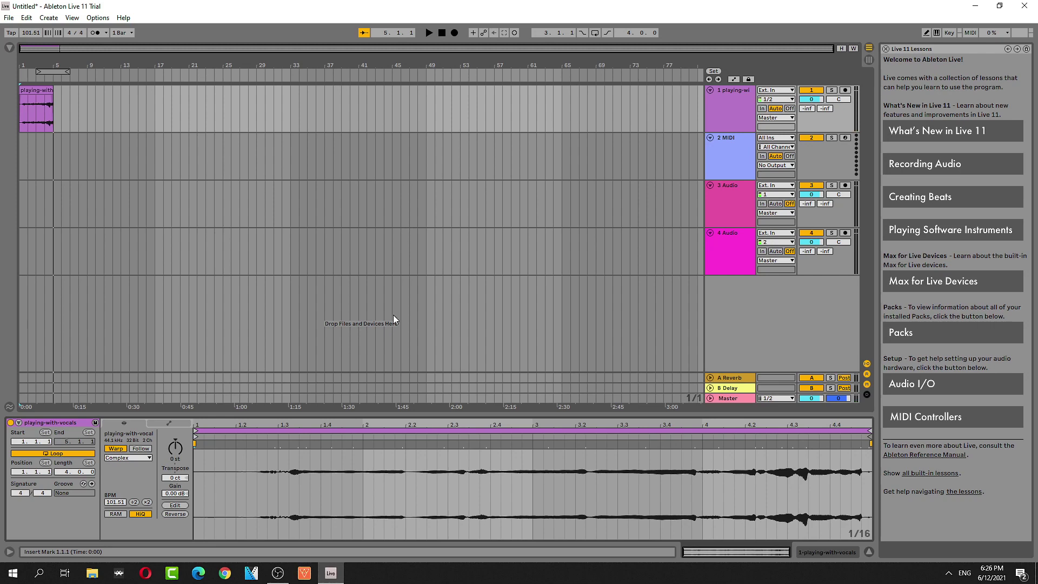
left_click(147, 458)
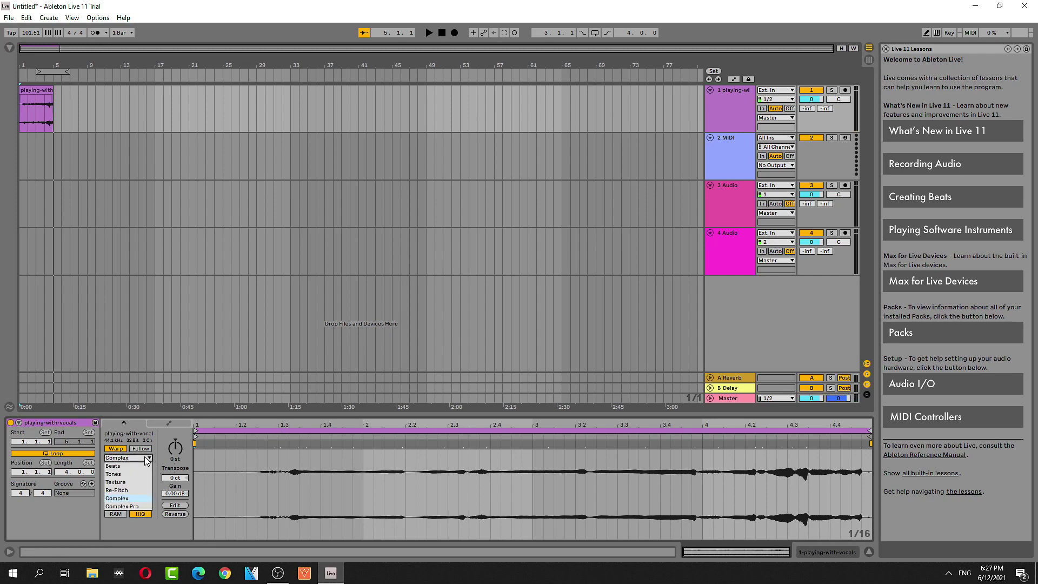
left_click(145, 458)
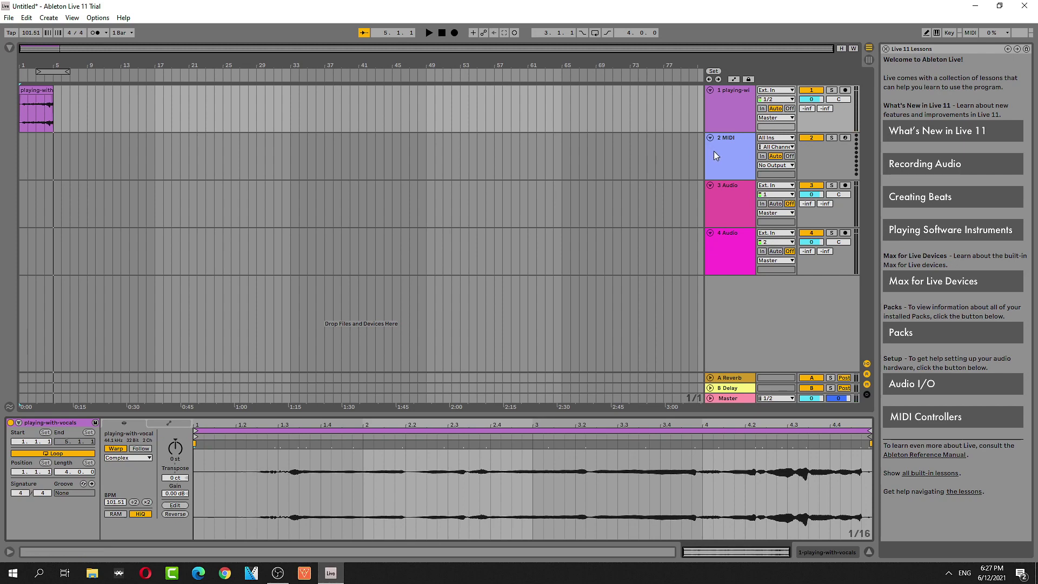
left_click(869, 60)
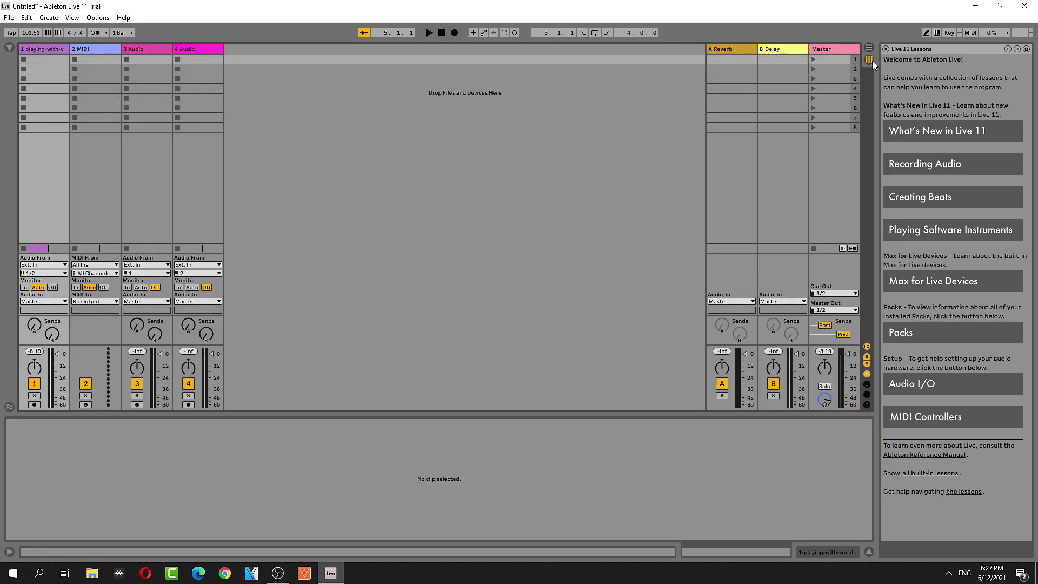
left_click(871, 48)
left_click(869, 49)
left_click(869, 60)
left_click(869, 48)
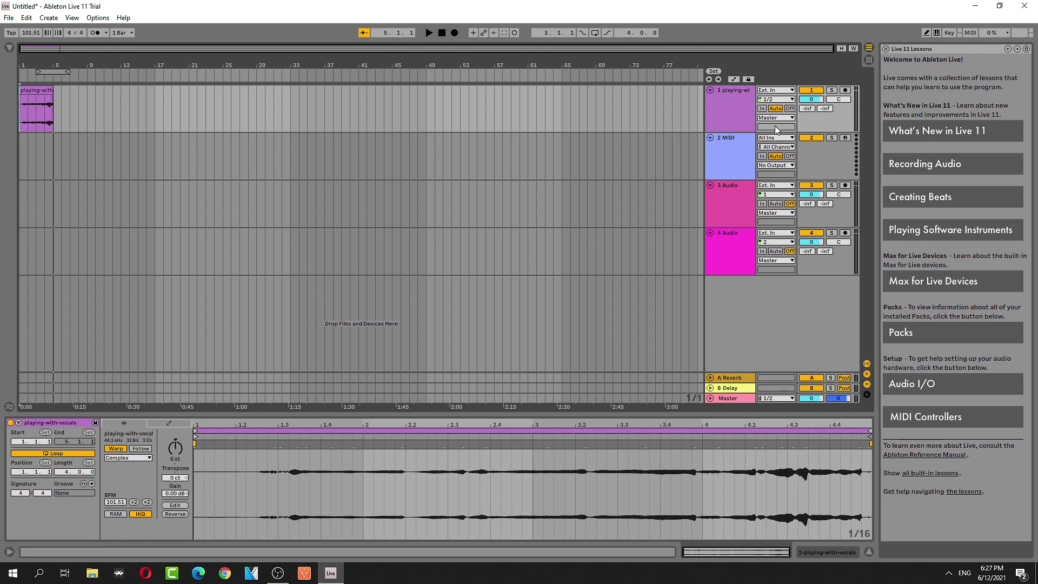
left_click(869, 60)
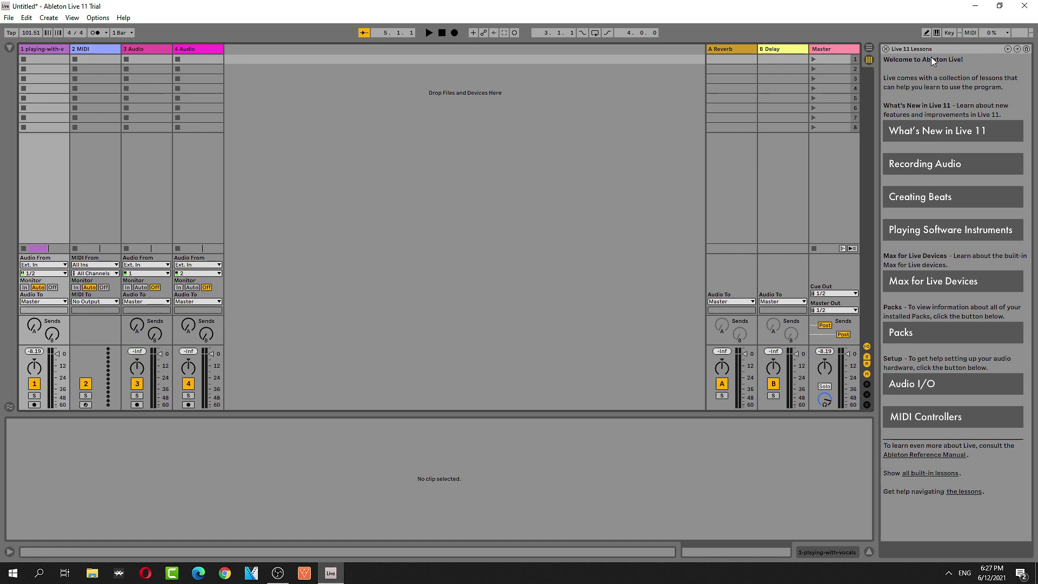
left_click(869, 47)
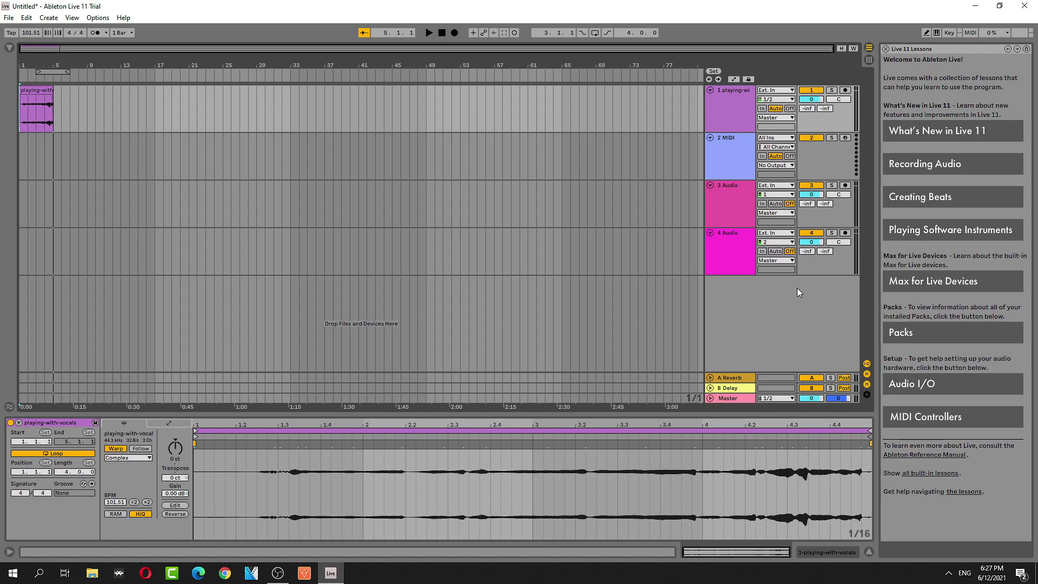
left_click(870, 59)
left_click(134, 455)
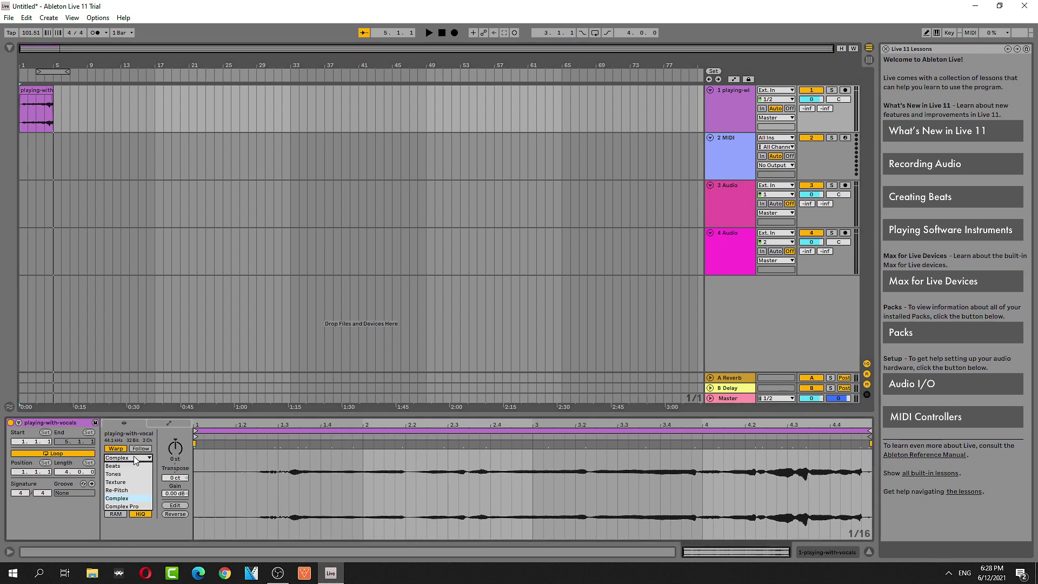